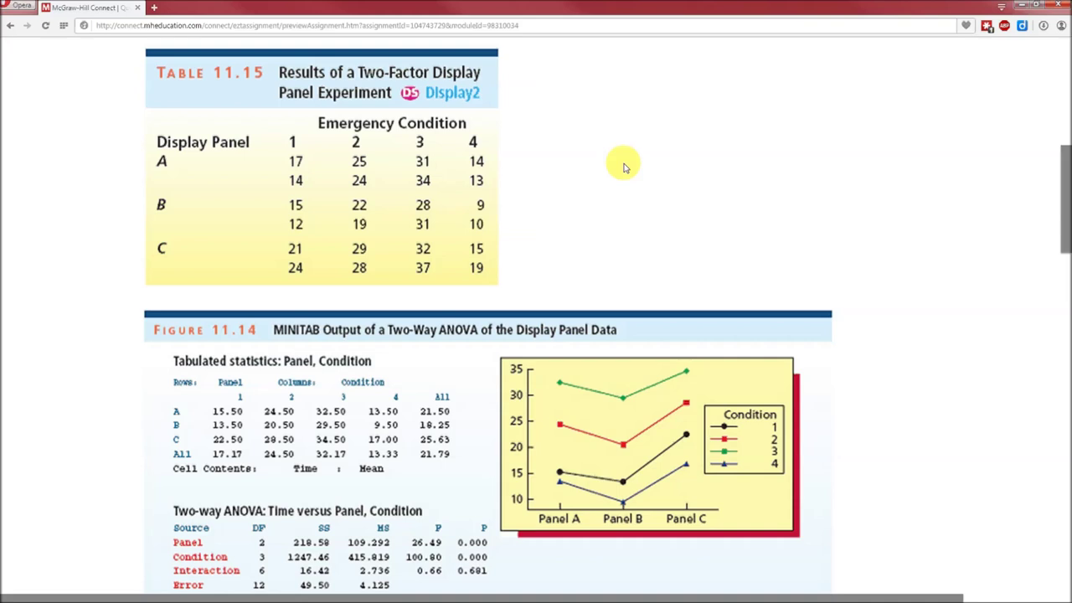
Compare the MSE and q0.05 values in the worksheet with the assignment page and its two-way ANOVA output, then return to Excel
scroll(624, 168, down, 1)
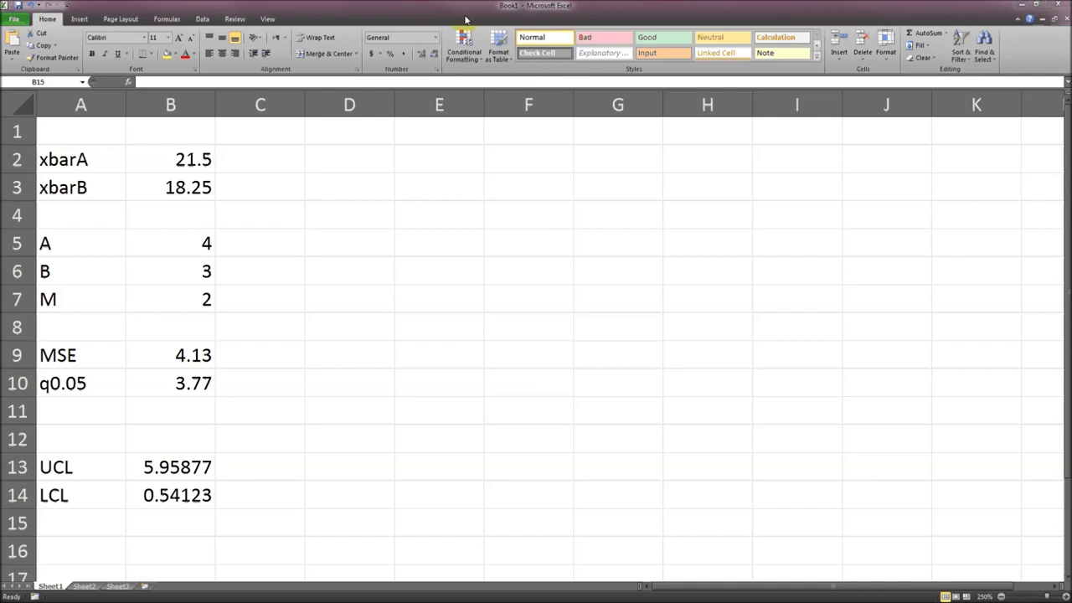
click(195, 384)
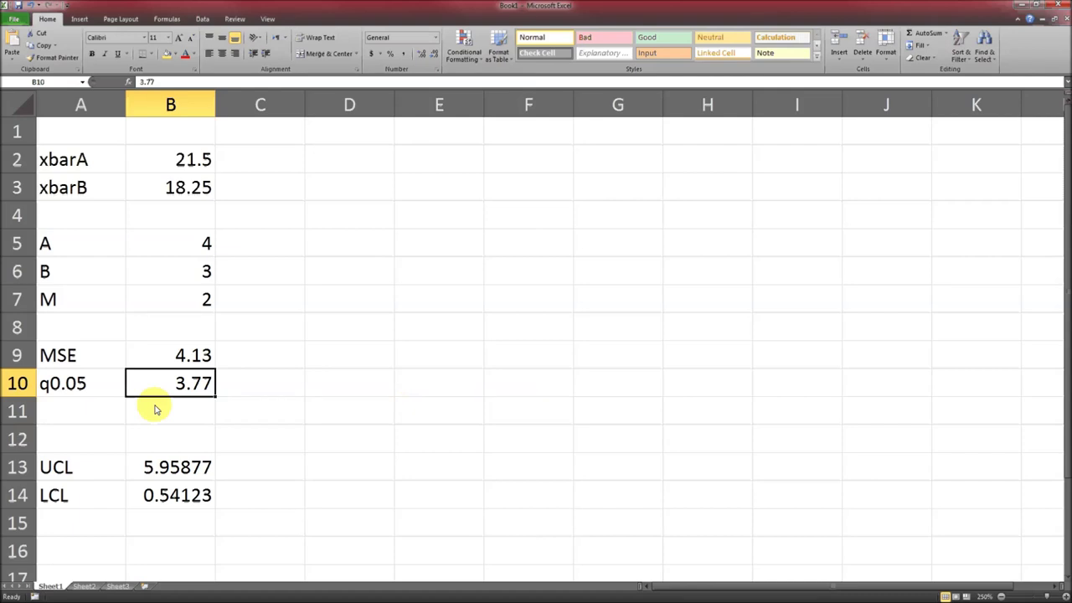
click(151, 360)
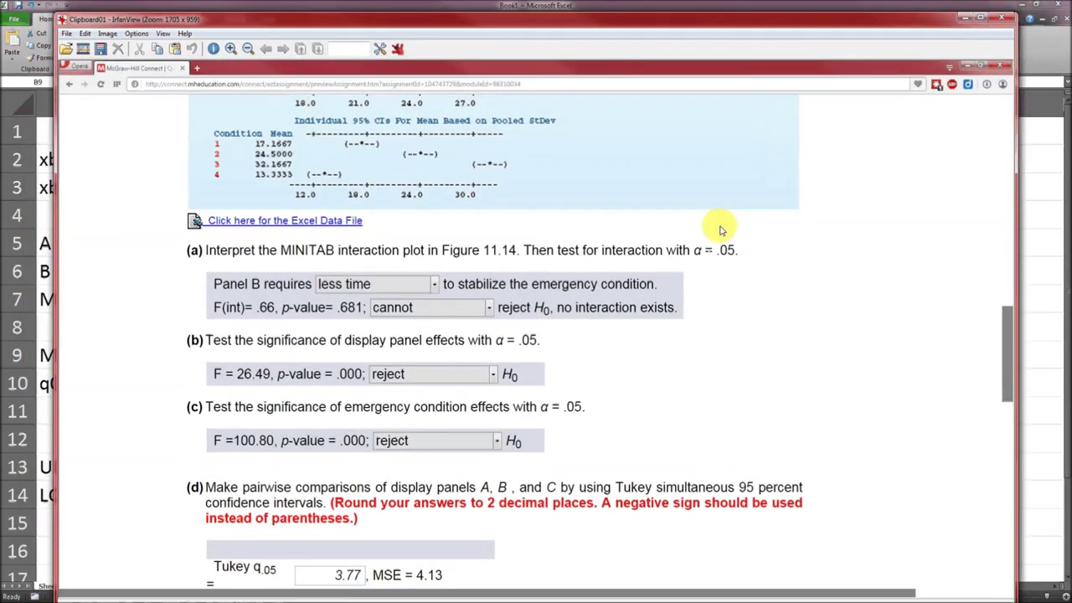
click(966, 18)
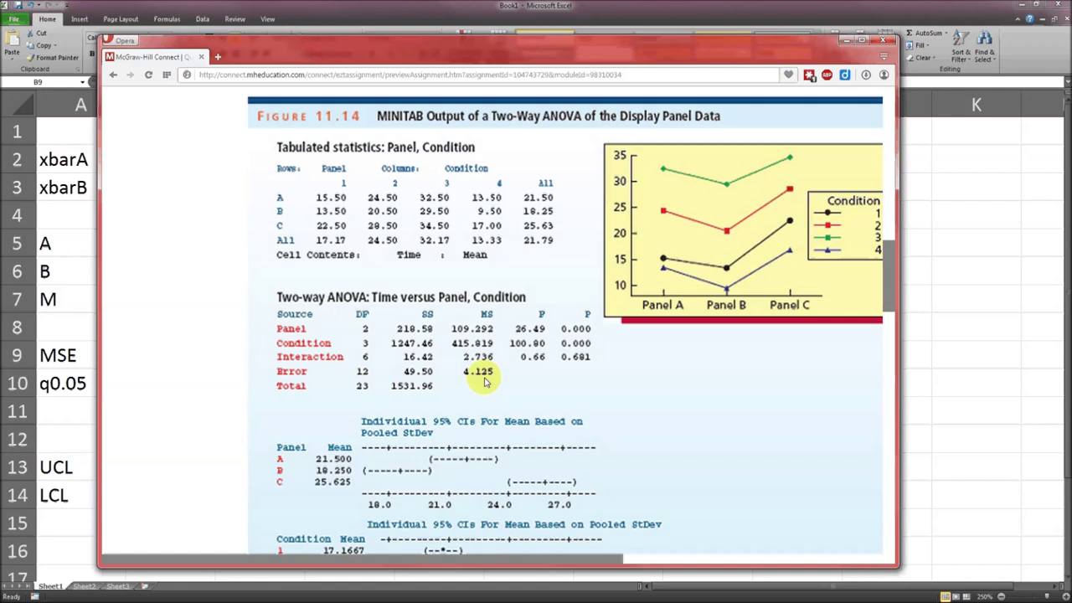
drag(351, 59, 1071, 54)
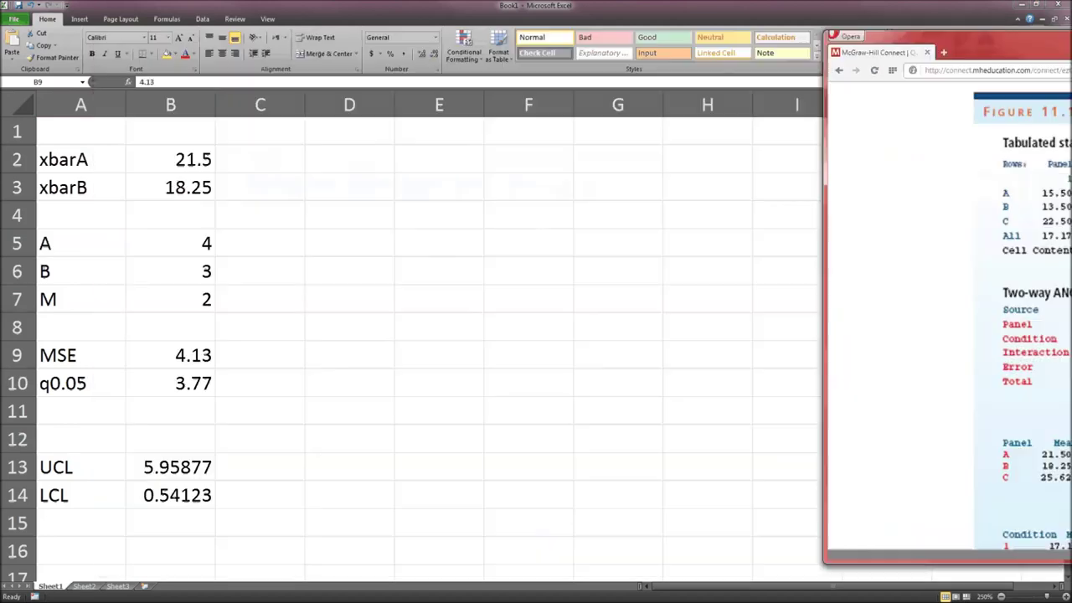
key(alt+Tab)
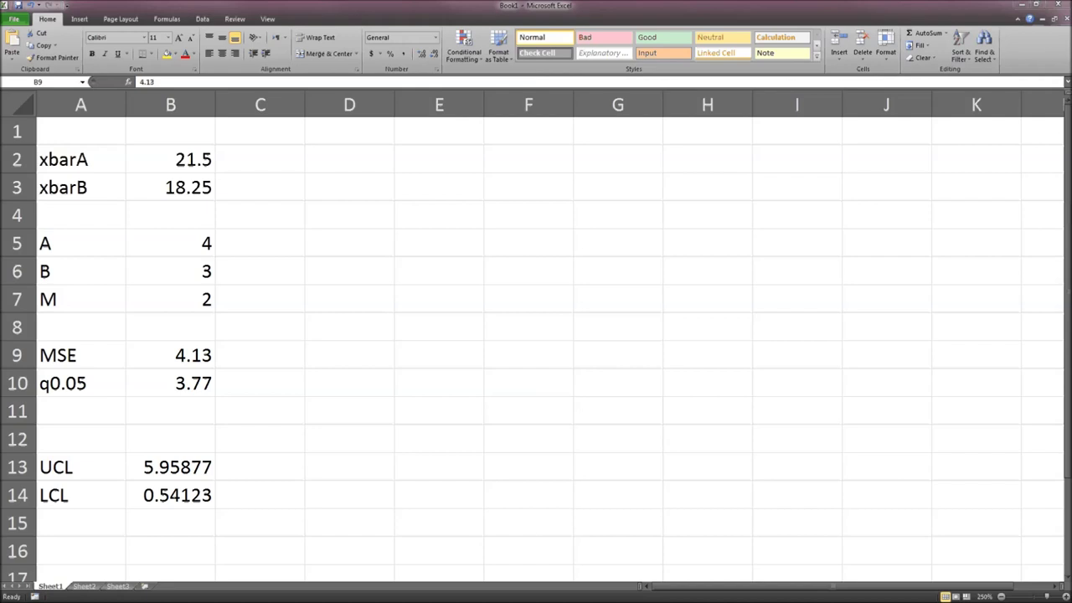
Examine the UCL formula in cell B13 and the cells it references, leaving the formula as it is
click(203, 367)
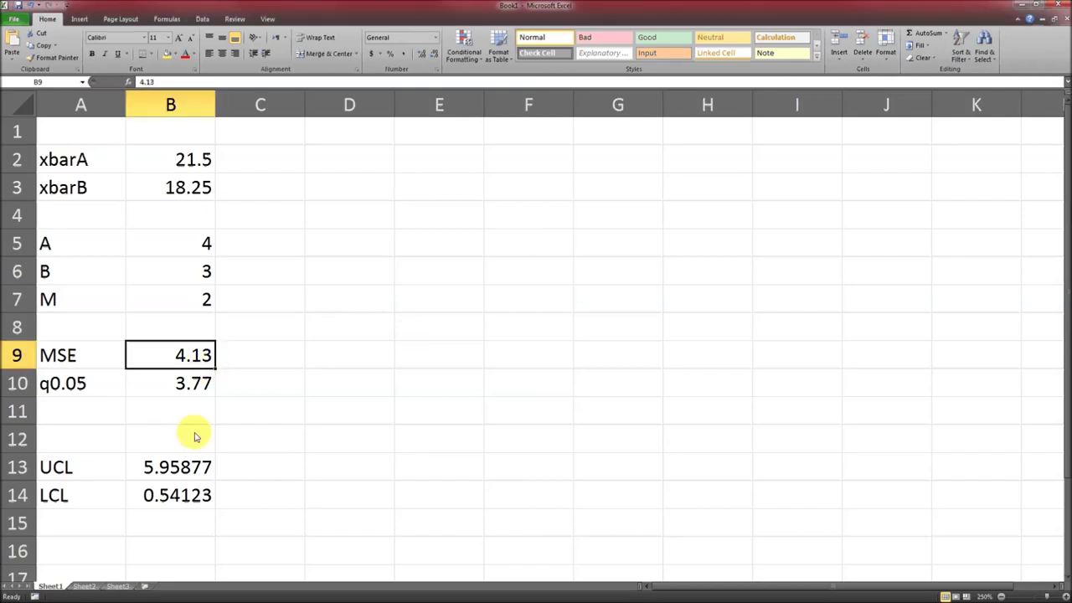
click(190, 471)
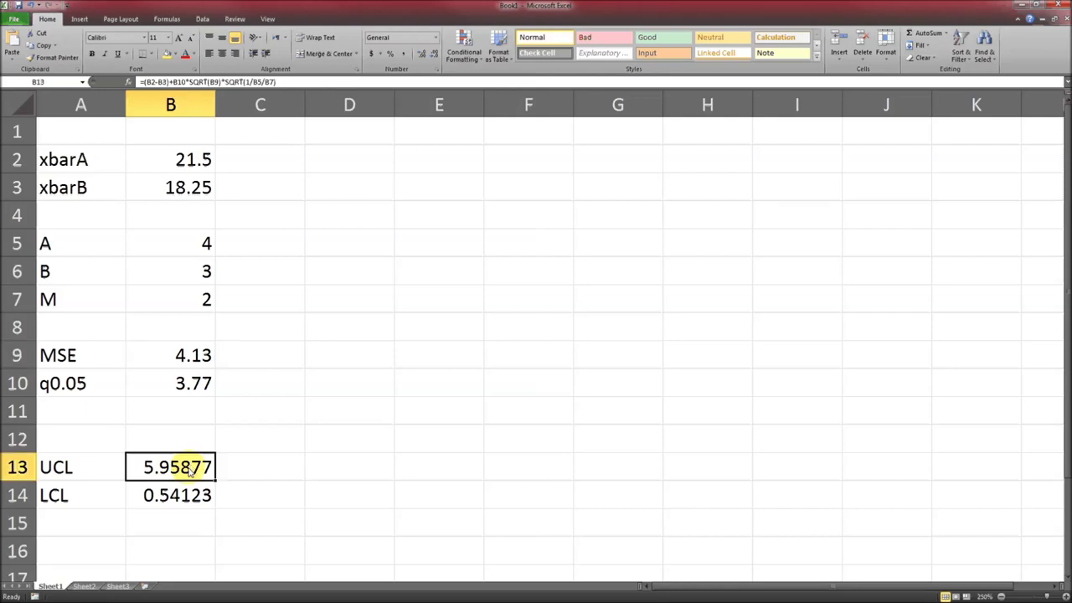
double_click(146, 467)
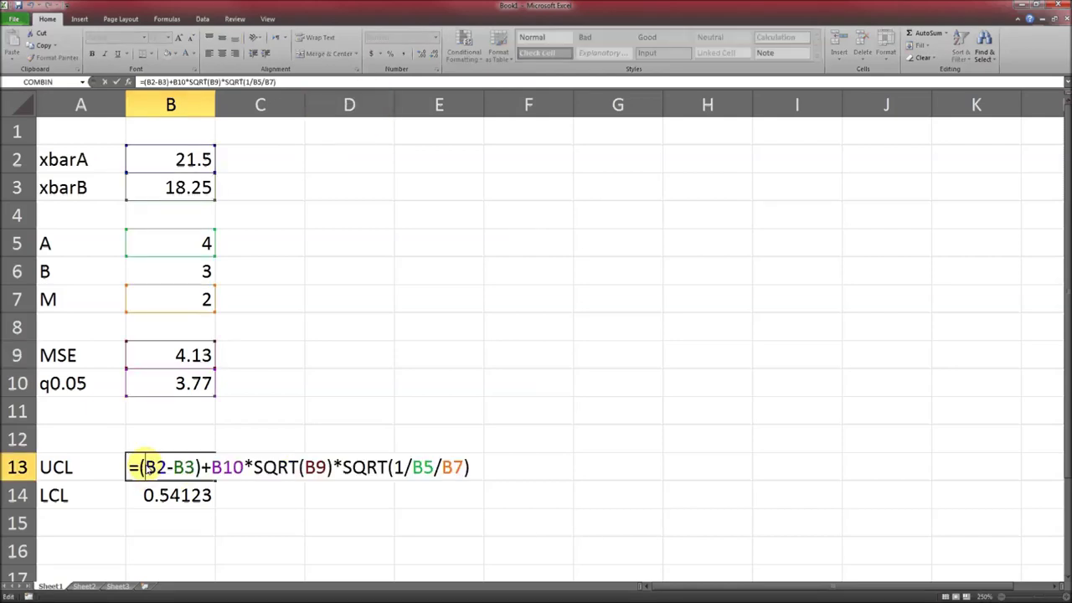
click(137, 469)
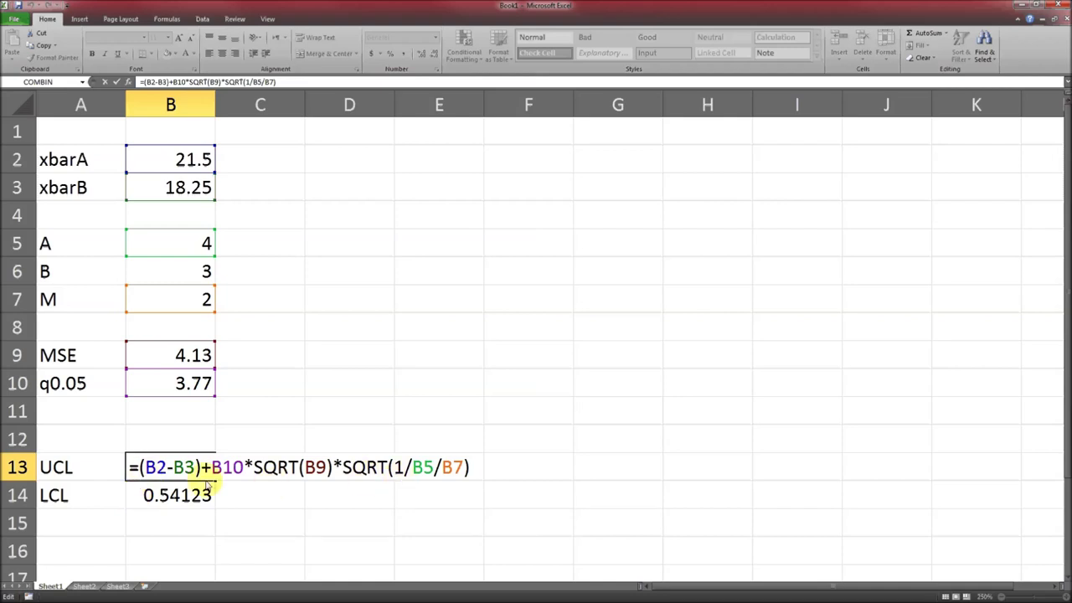
click(130, 503)
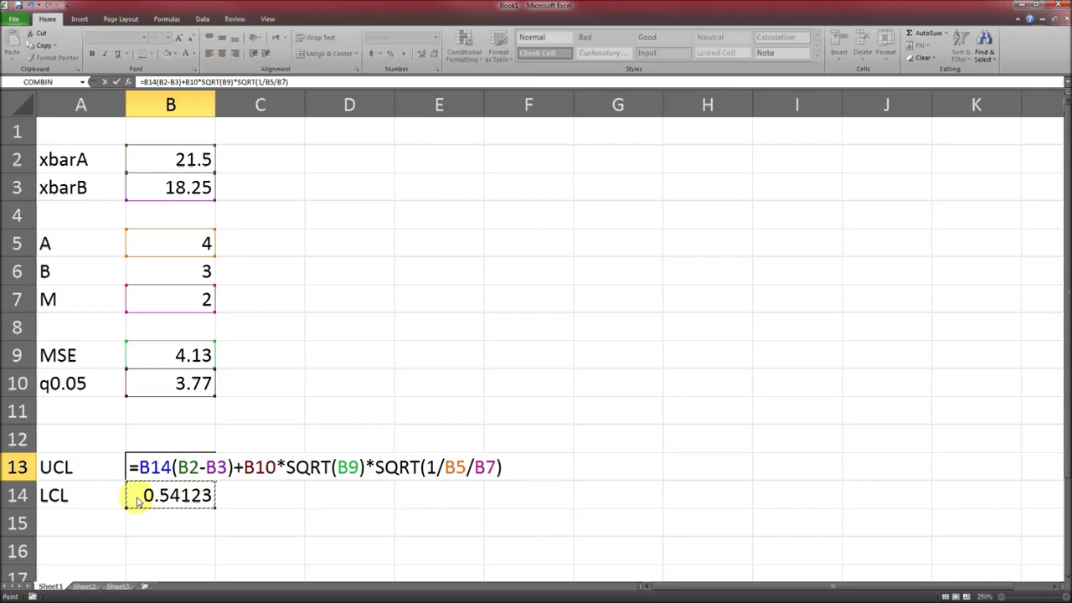
key(BackSpace)
key(BackSpace)
key(BackSpace)
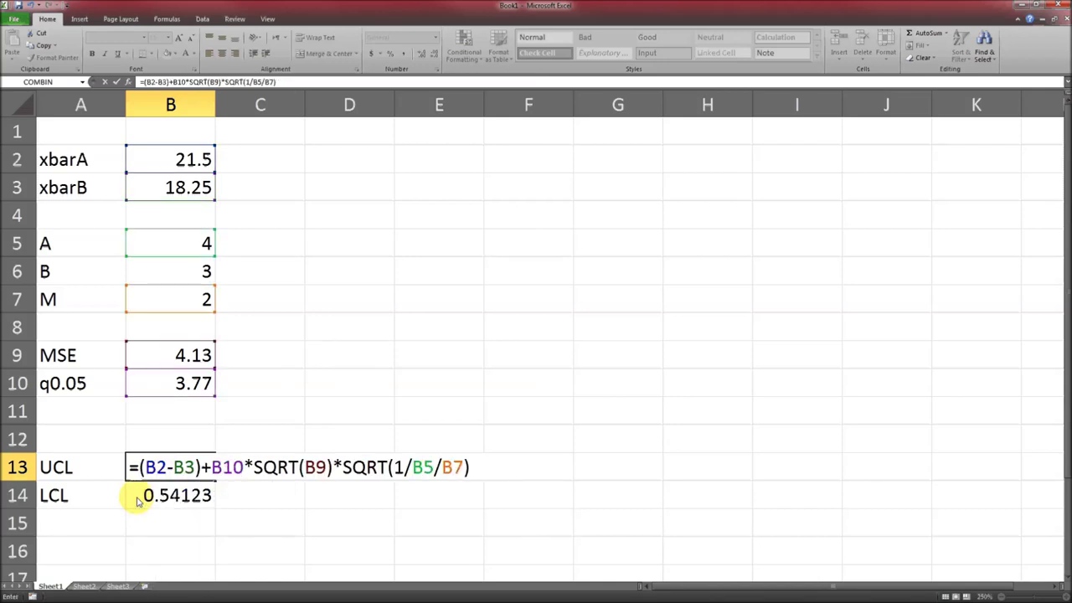
key(ctrl+Return)
Examine the LCL formula in cell B14, particularly its minus sign before the margin term, leaving the formula as it is
double_click(138, 501)
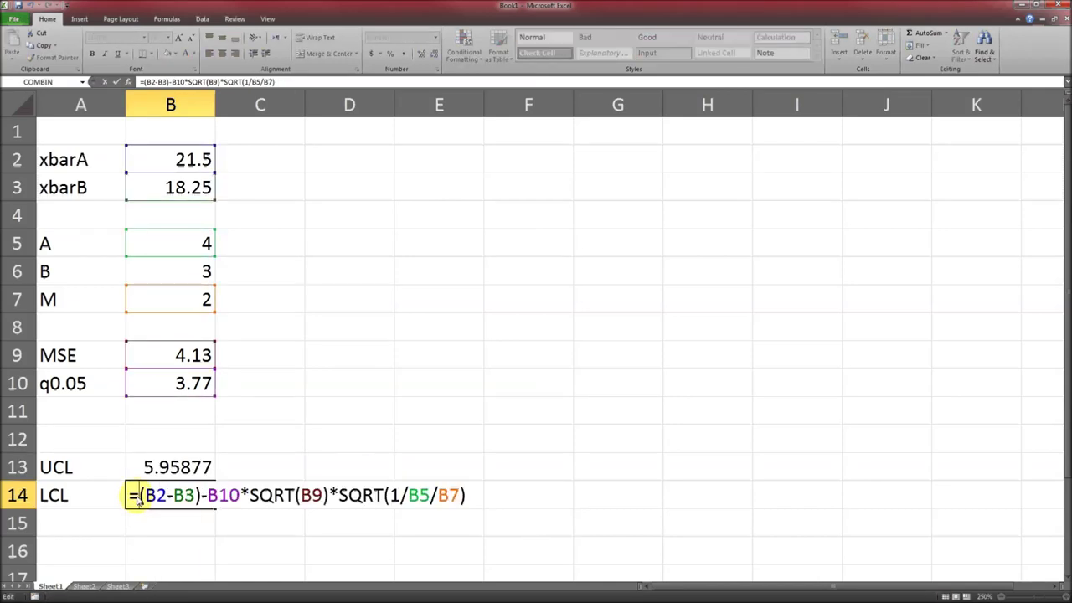
click(201, 498)
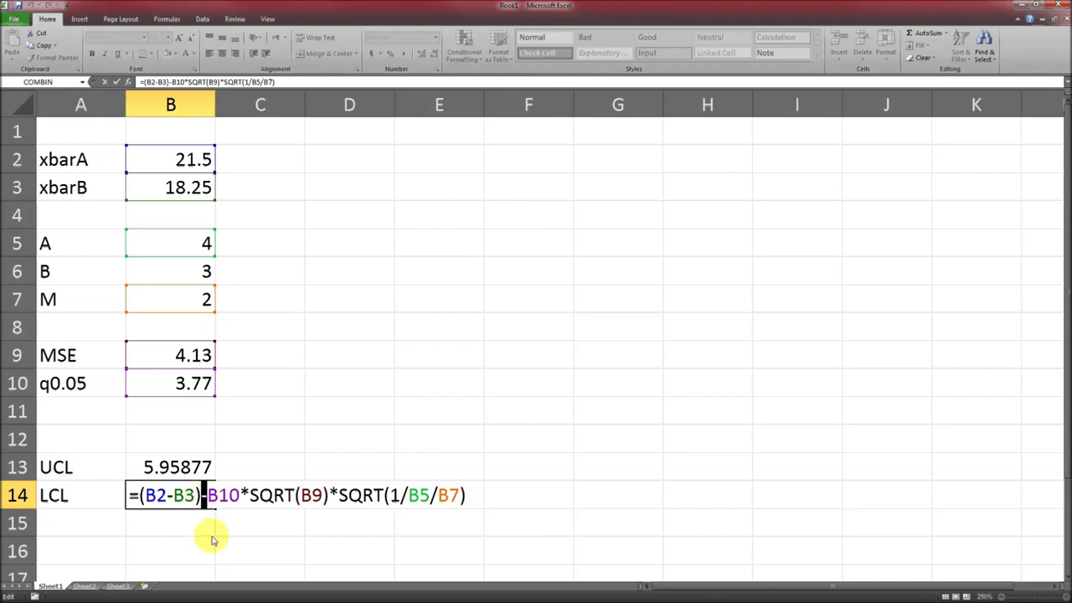
click(135, 500)
click(149, 517)
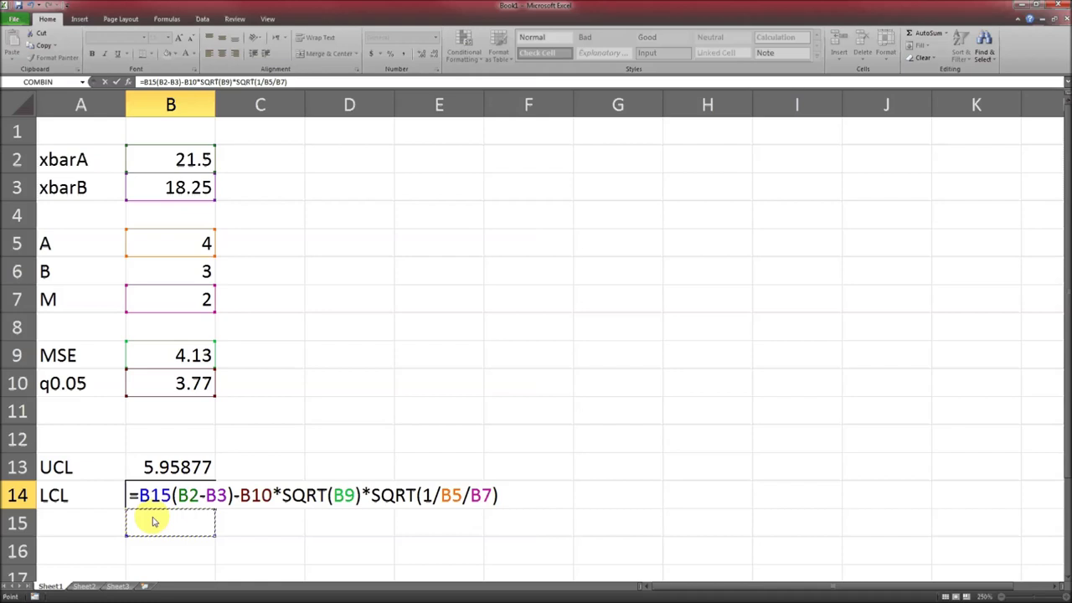
key(BackSpace)
key(BackSpace)
key(BackSpace)
key(ctrl+Return)
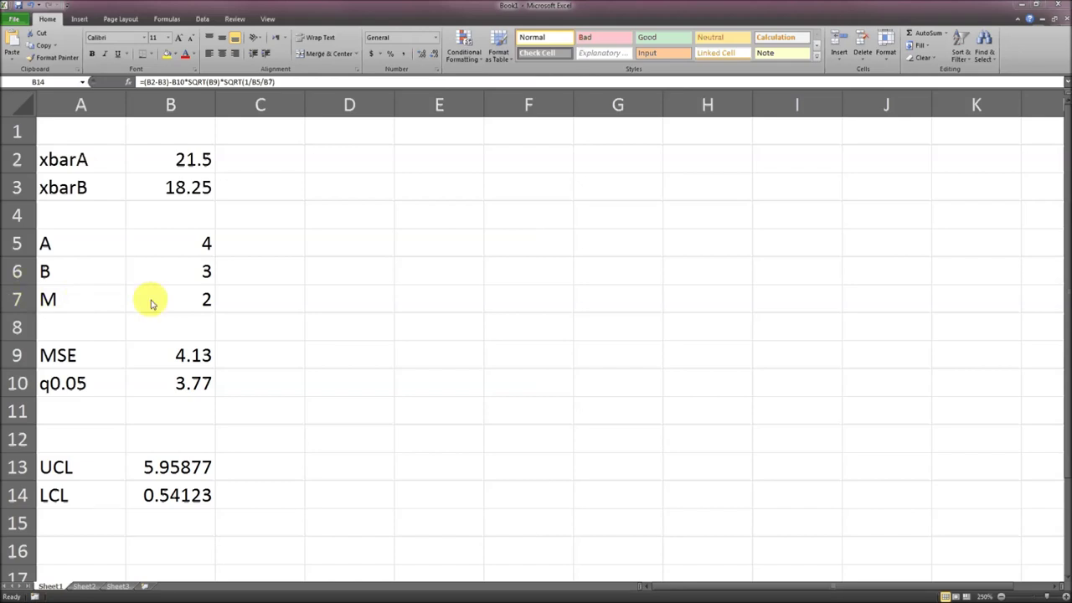
Set the xbarB mean in cell B3 to 25.63 to calculate the interval comparing panels A and C
click(174, 191)
text(25.63)
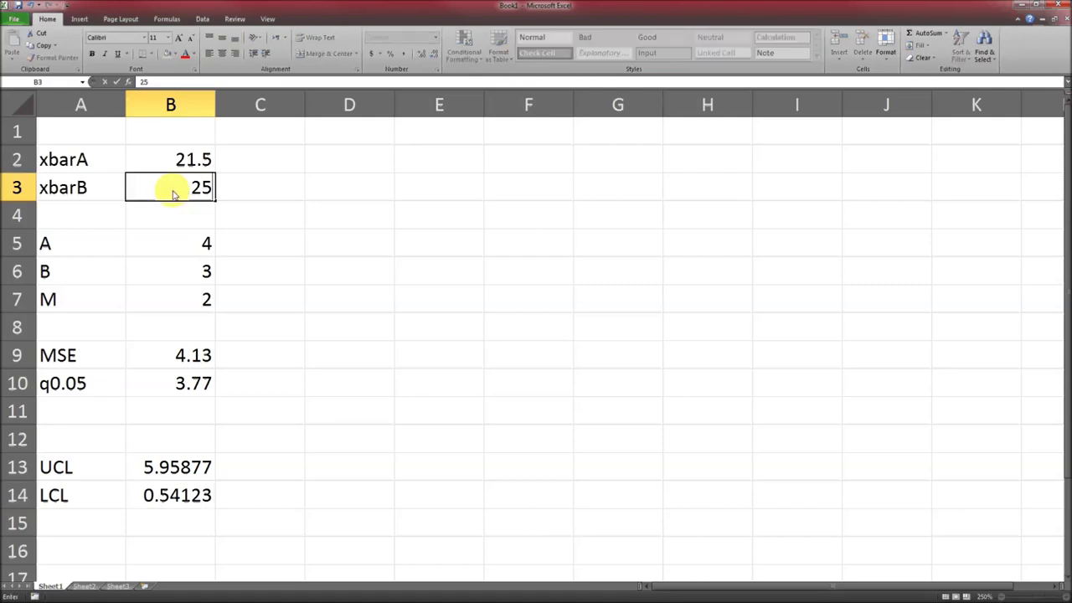
key(Return)
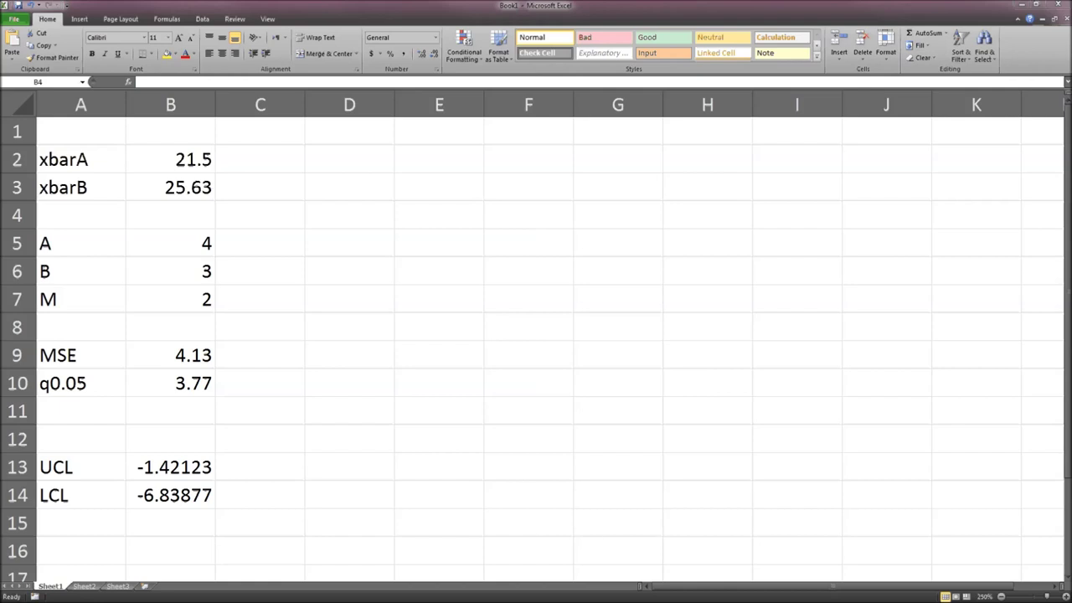
Set the xbarA mean in cell B2 to 18.25 to calculate the interval comparing panels B and C
click(182, 164)
text(18.25)
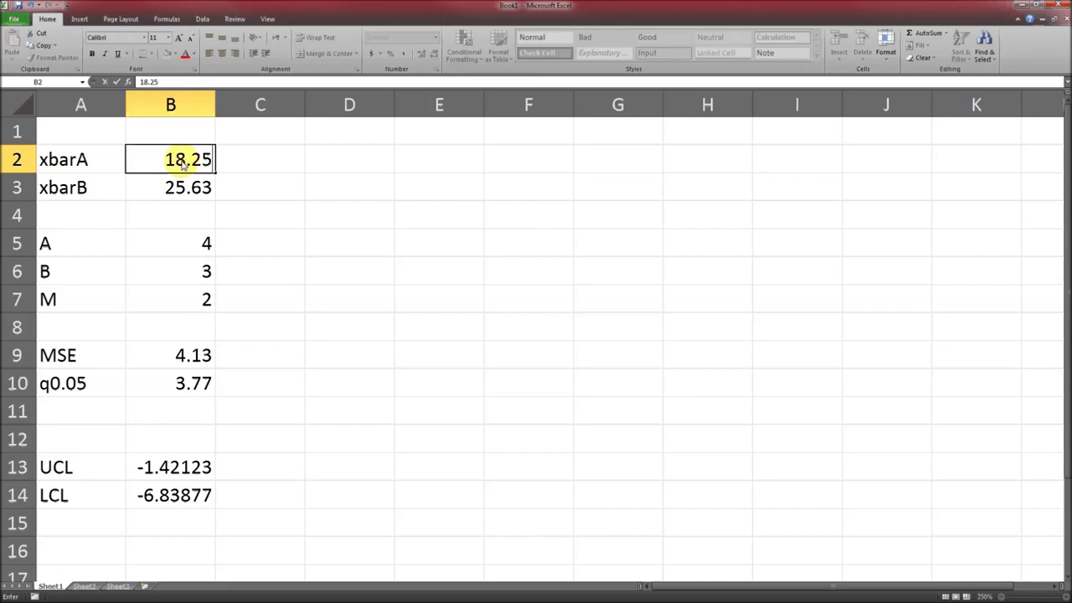
key(Return)
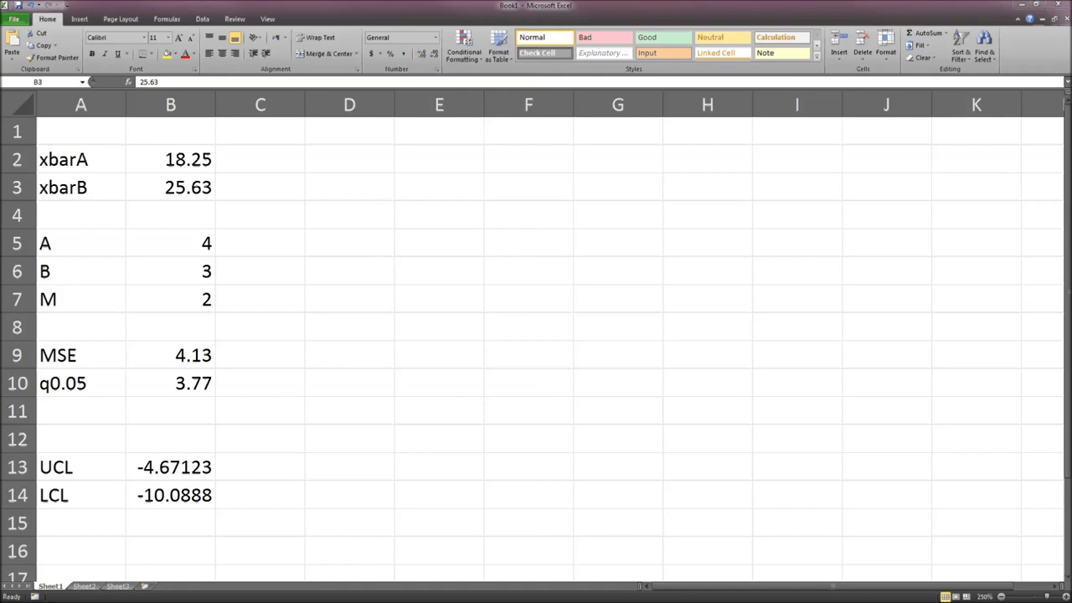
key(F2)
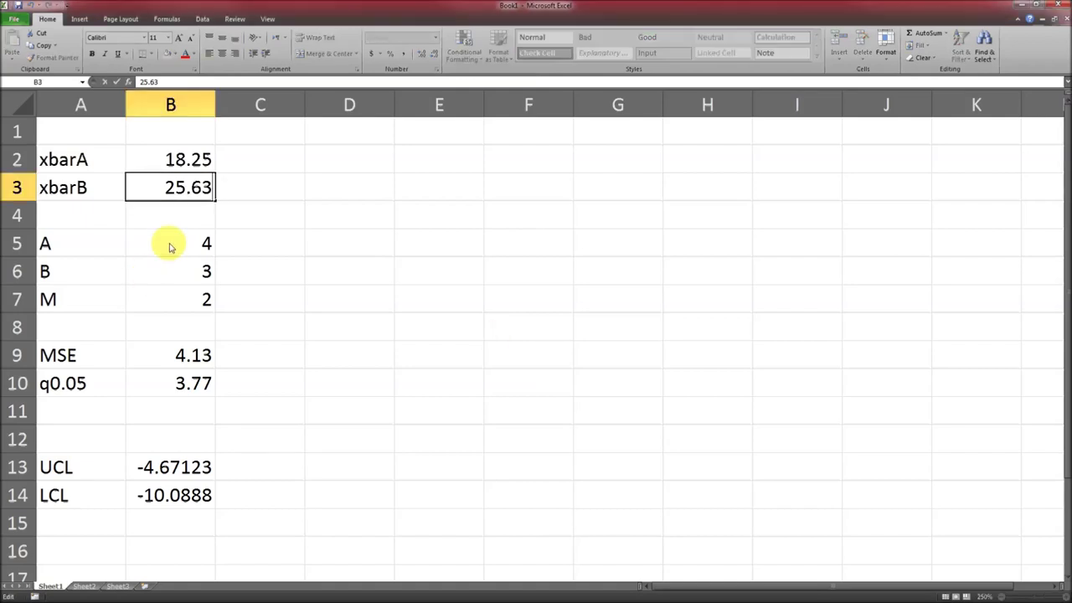
key(Escape)
click(170, 247)
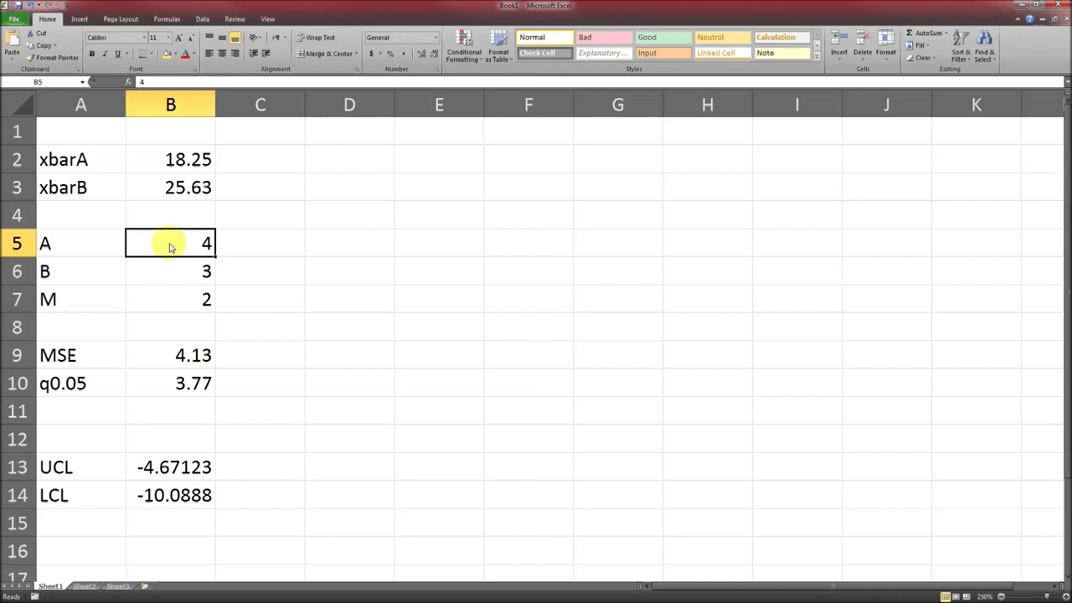
Set the q0.05 value in cell B10 to 4.20
click(164, 387)
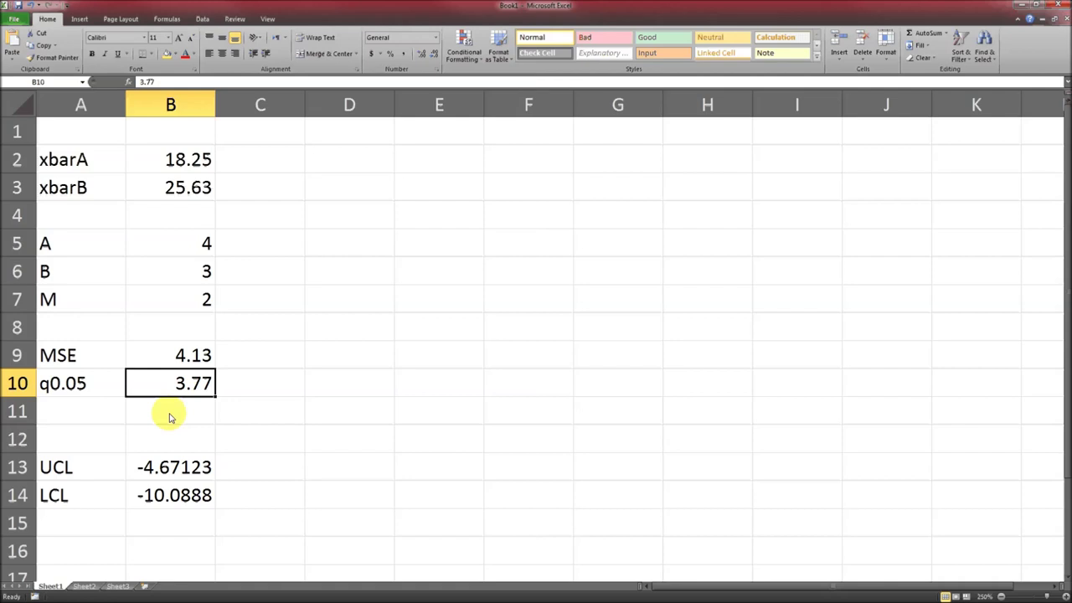
text(4.20)
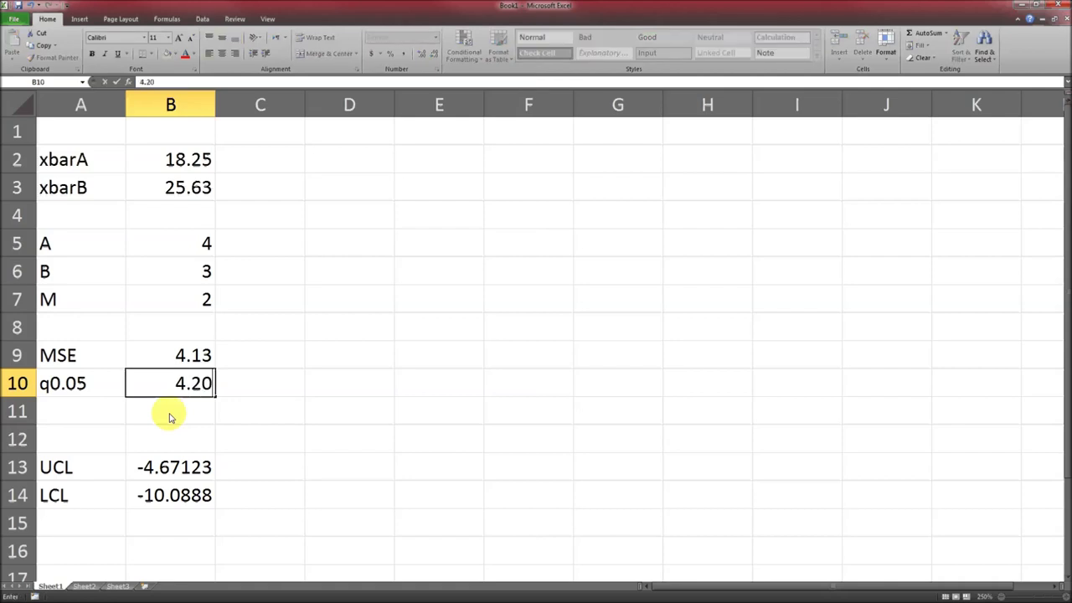
key(Return)
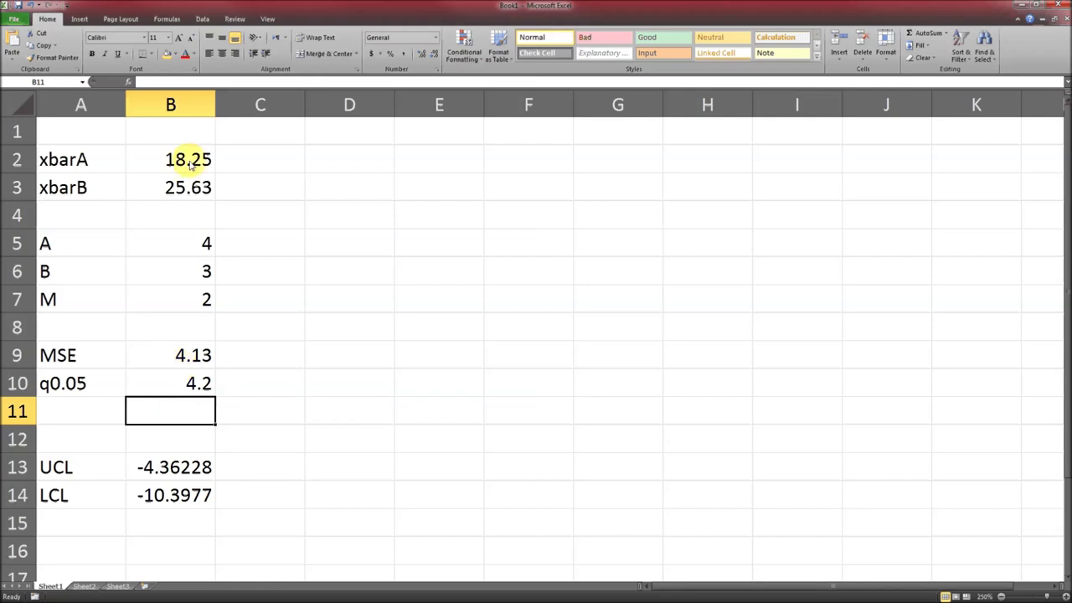
Rename the mean labels in cells A2 and A3 to xbar1 and xbar2
click(60, 168)
text(xbaf1)
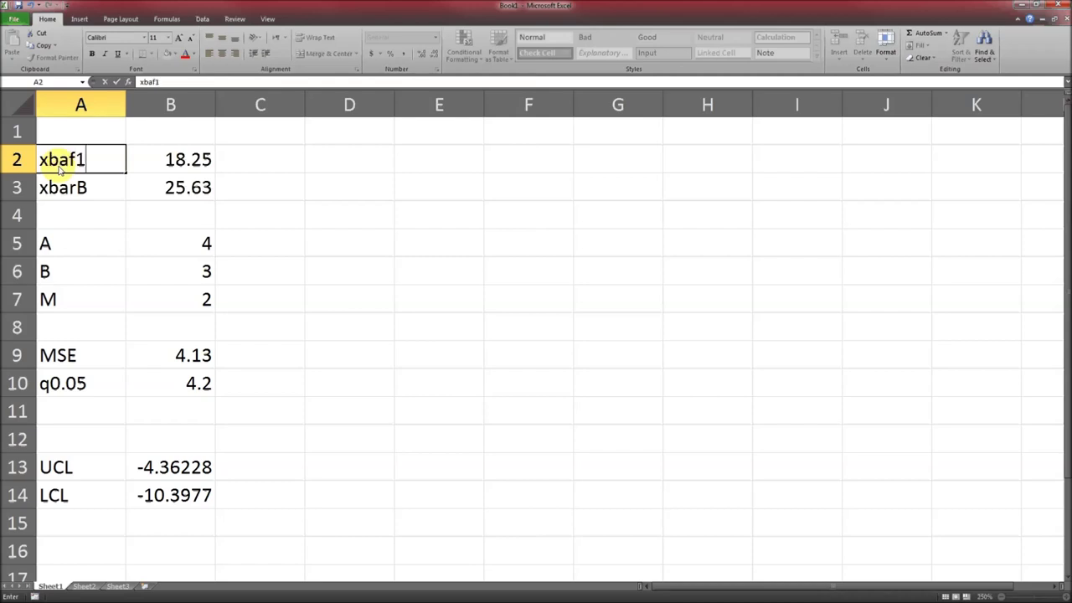
key(BackSpace)
text(r1)
key(Return)
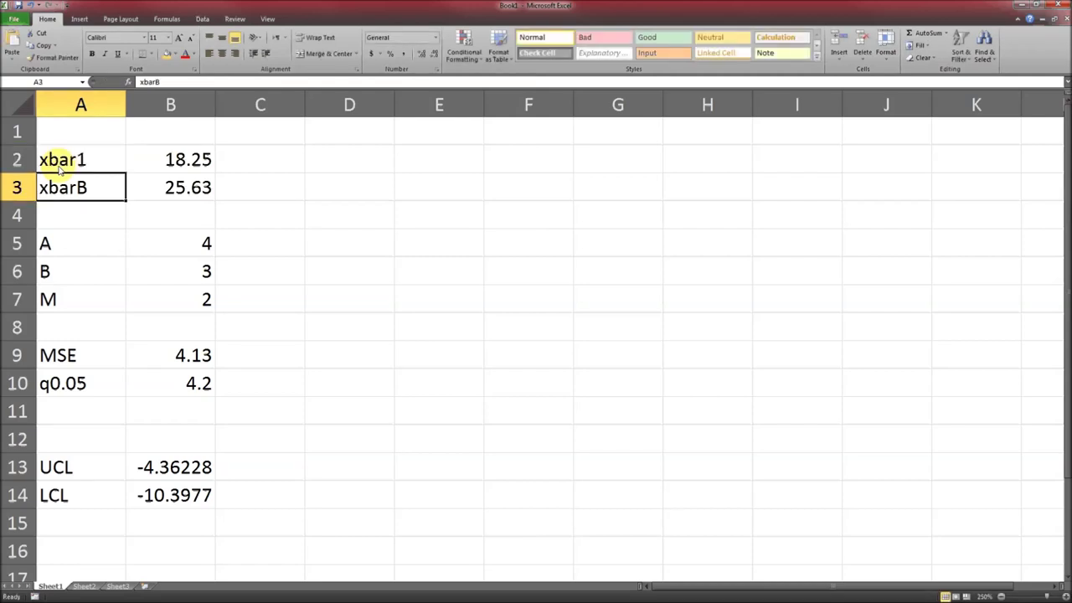
text(xbar2)
key(Tab)
Set the xbar1 mean in B2 to 17.17 and the xbar2 mean in B3 to 24.50
key(Up)
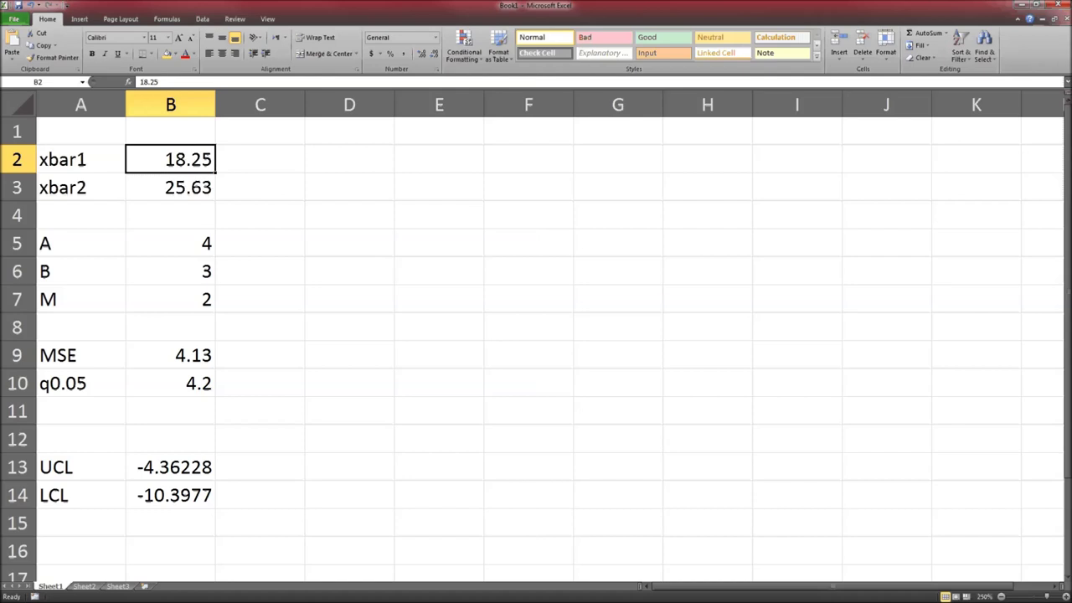
text(17.17)
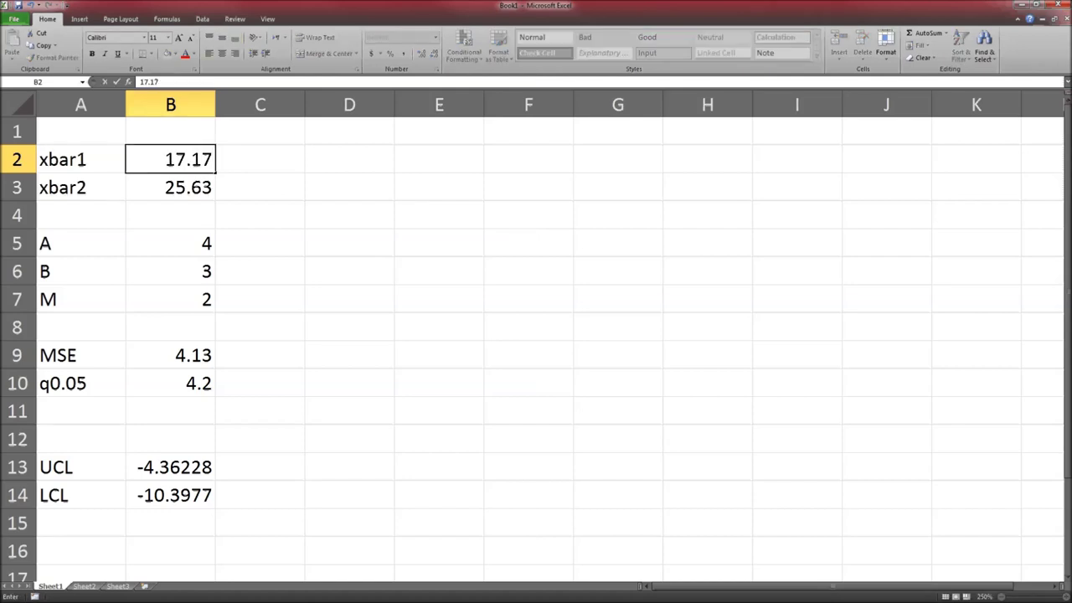
key(Return)
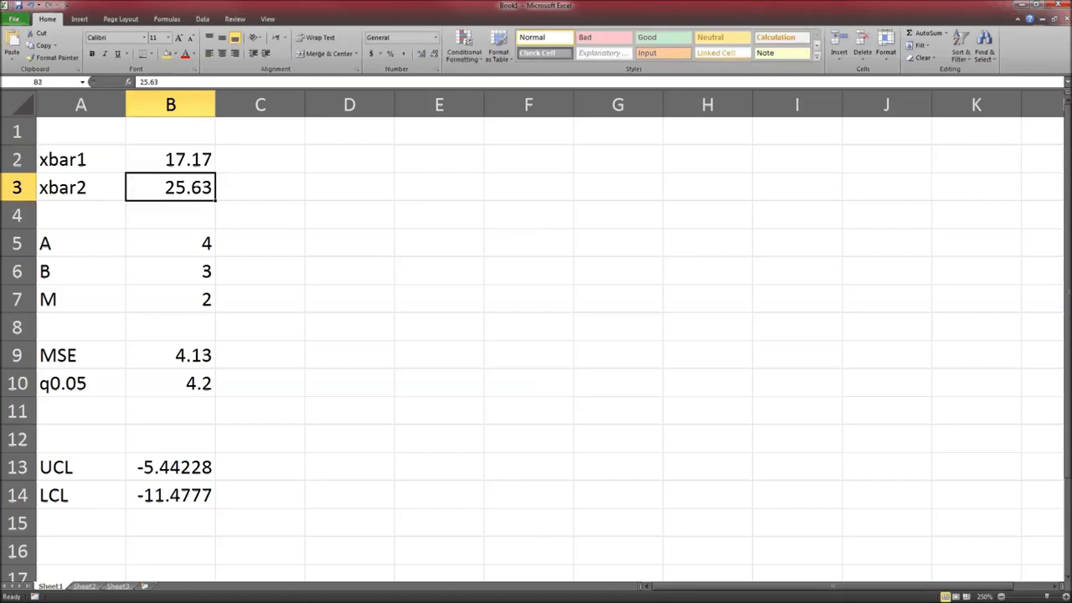
text(24.50)
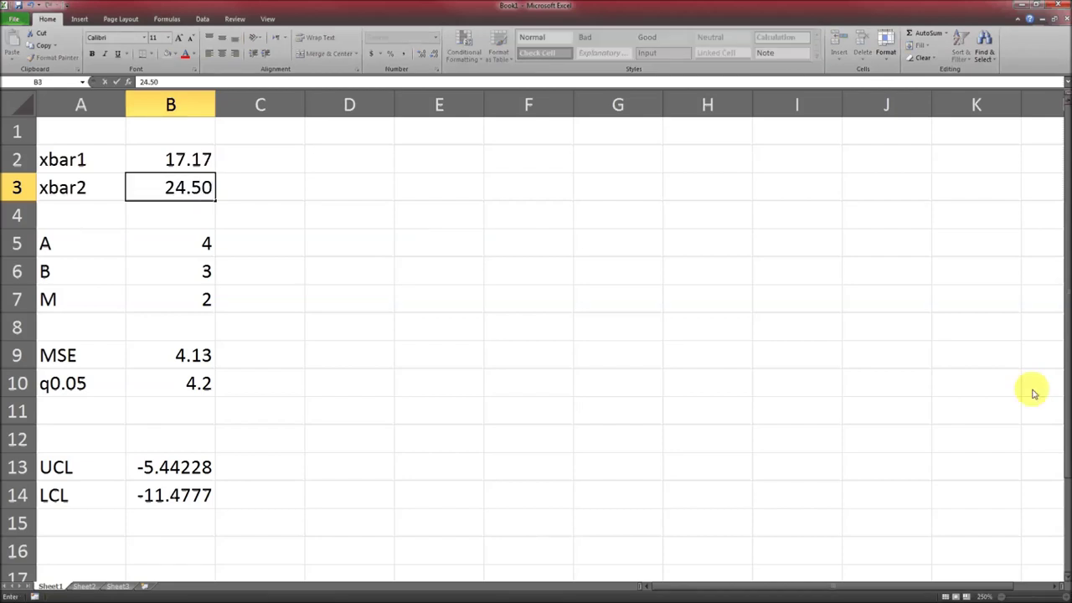
click(161, 469)
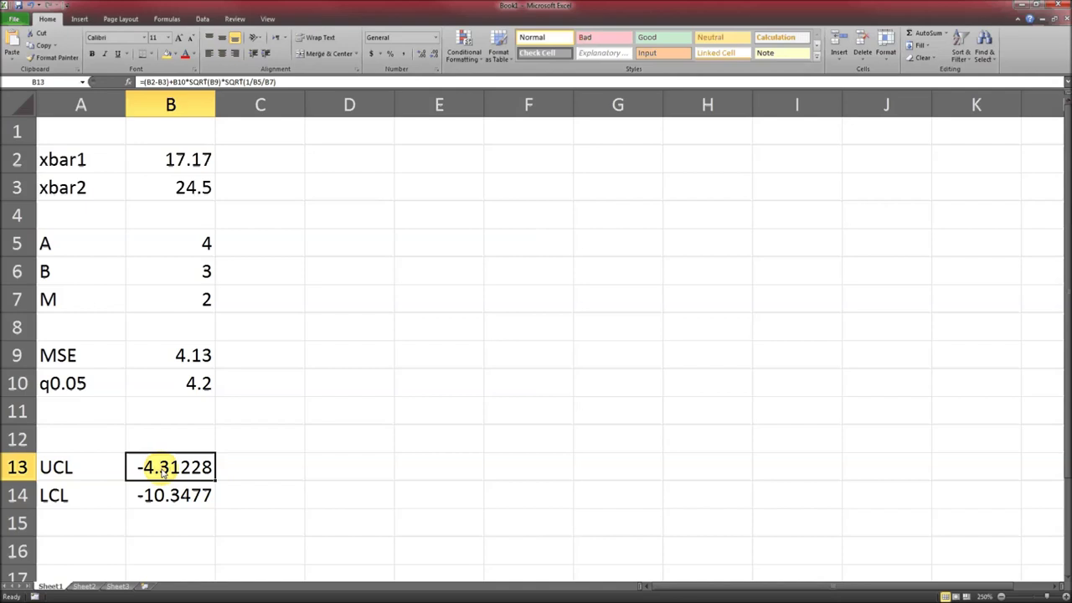
Change the UCL formula in B13 to use B6 instead of B5 in its second square root
double_click(140, 471)
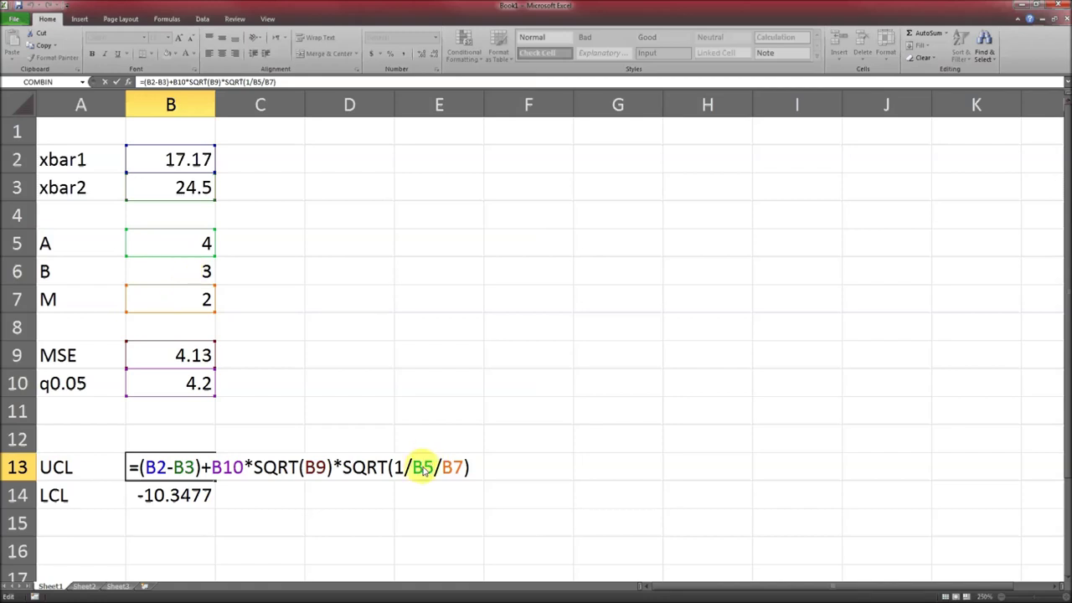
click(425, 469)
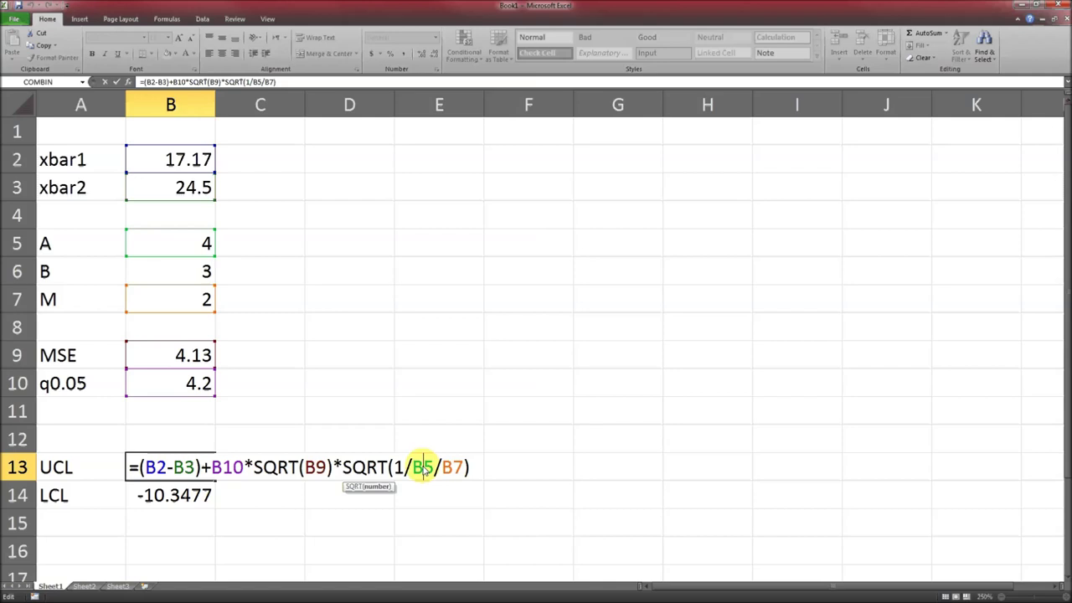
key(Delete)
text(6)
key(Return)
Change the LCL formula in B14 to use B6 instead of B5 in its second square root
key(F2)
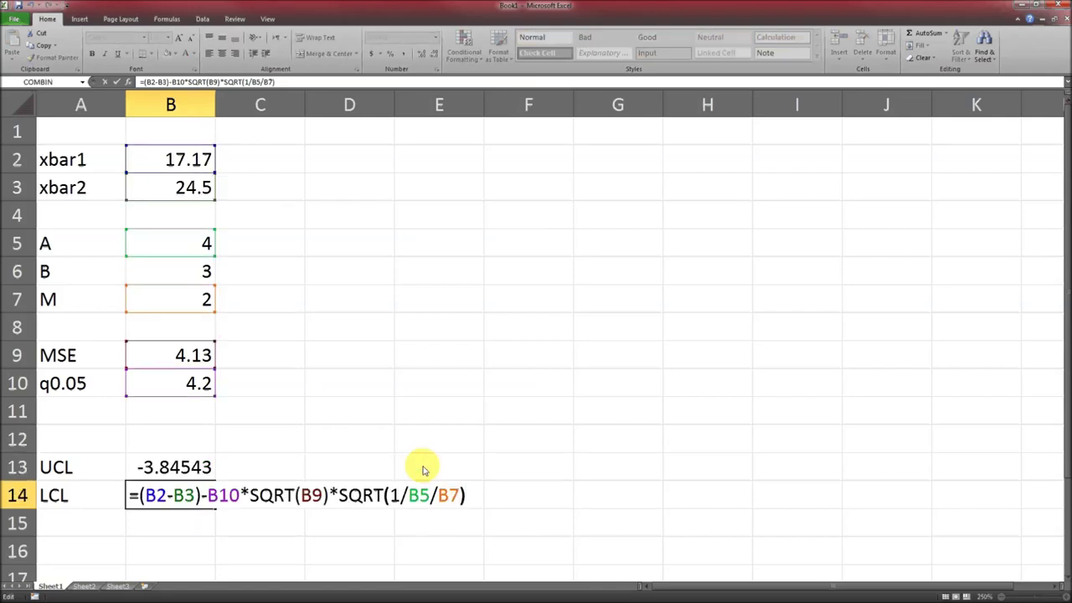
key(Left)
key(Left)
key(Left)
key(Left)
key(Left)
key(Delete)
text(6)
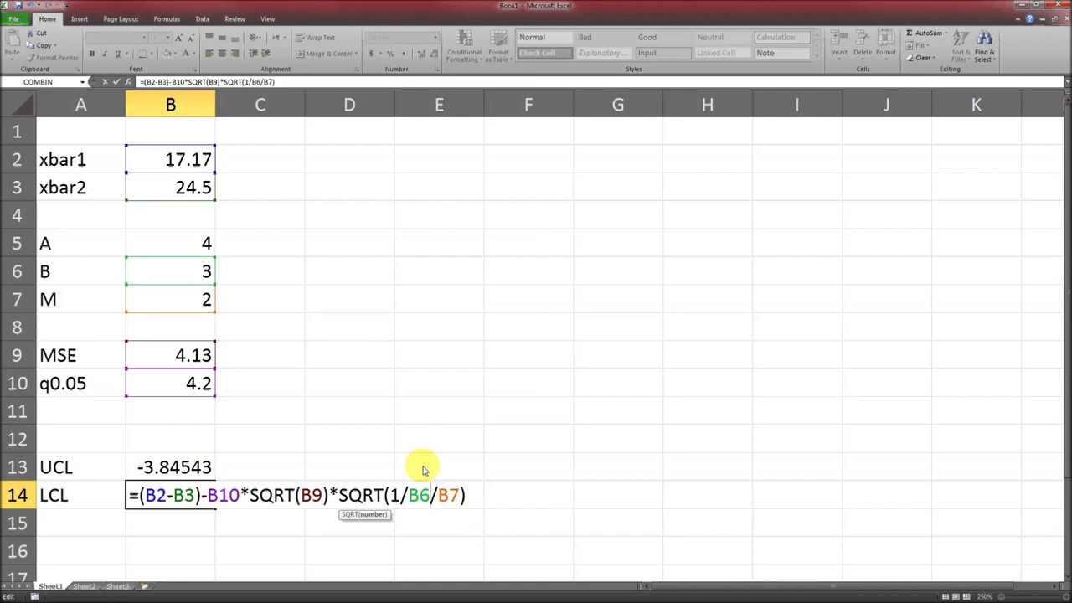
key(Return)
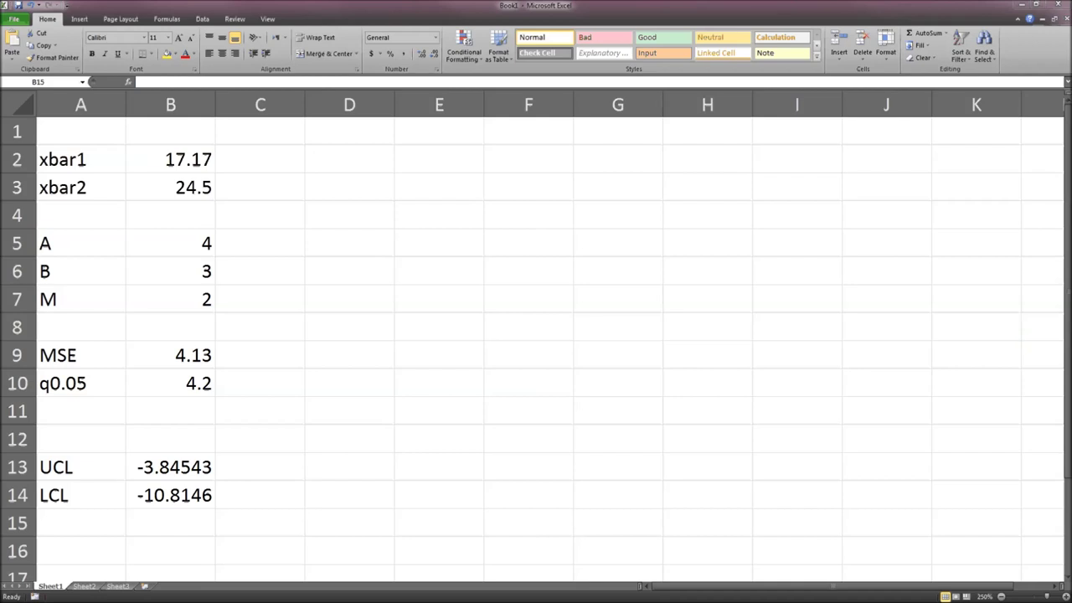
Check the xbar value in F2 against the Panel B, Condition 4 mean in the ANOVA output image in IrfanView
key(alt+Tab)
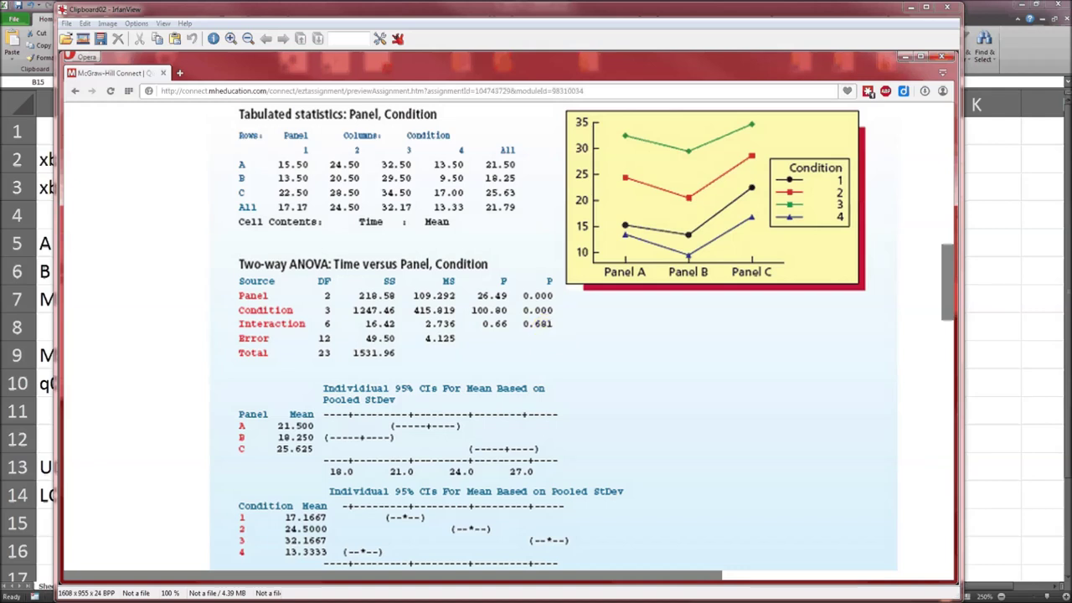
key(Escape)
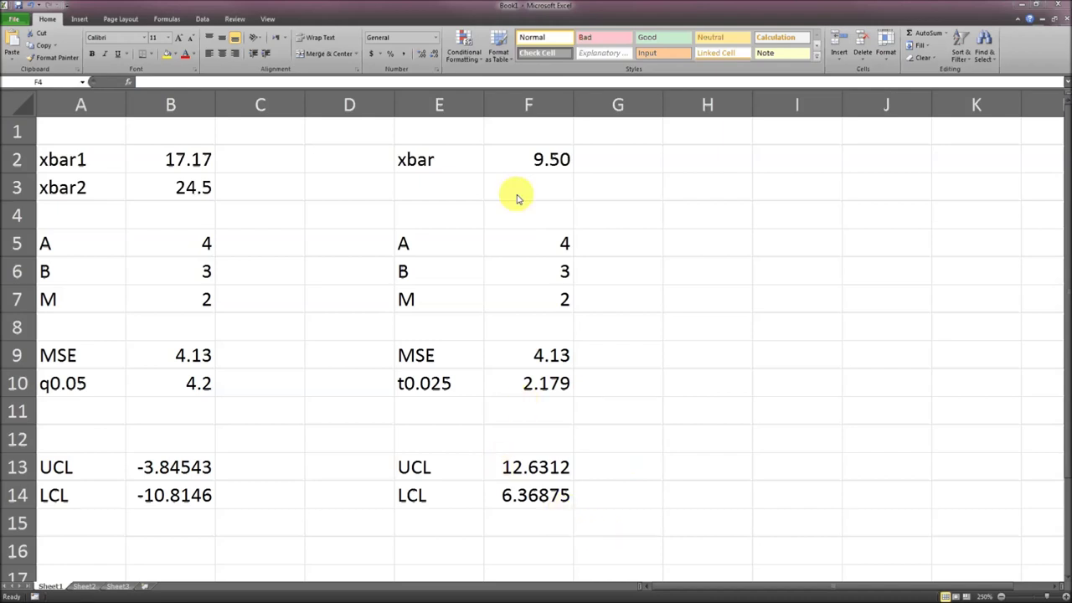
drag(509, 168, 515, 382)
click(510, 158)
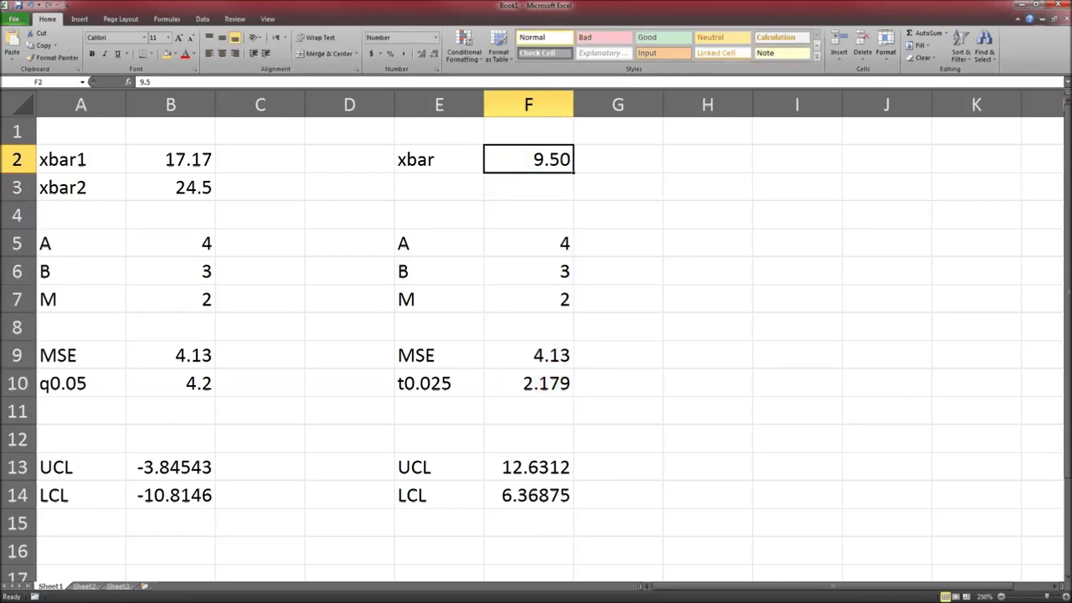
key(alt+Tab)
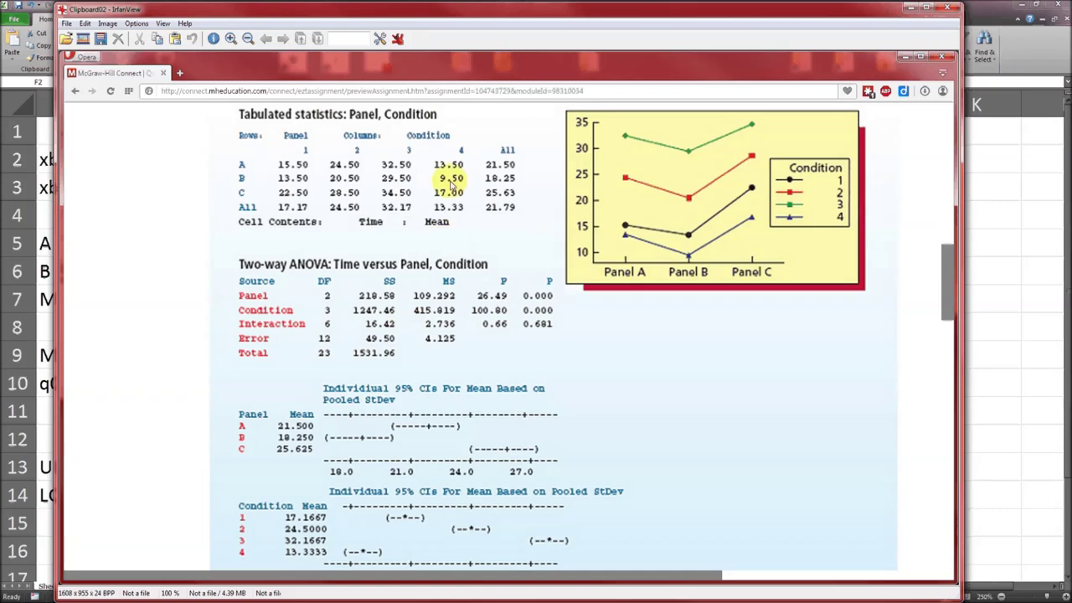
key(Escape)
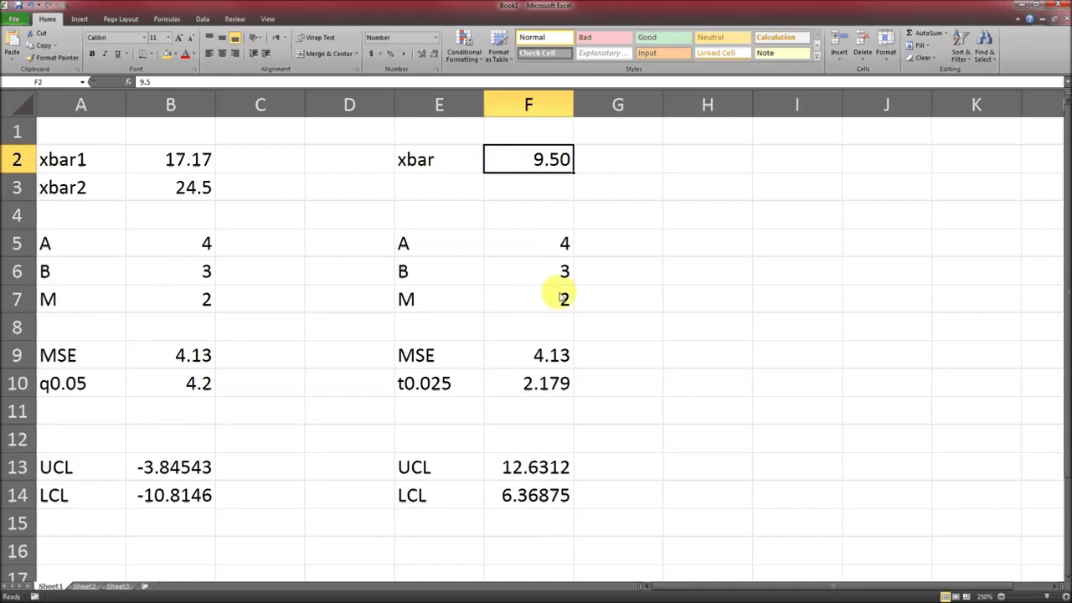
Clear the A and B labels and values from E5:F6, and check the remaining M, MSE and t0.025 values
drag(448, 241, 553, 268)
key(Delete)
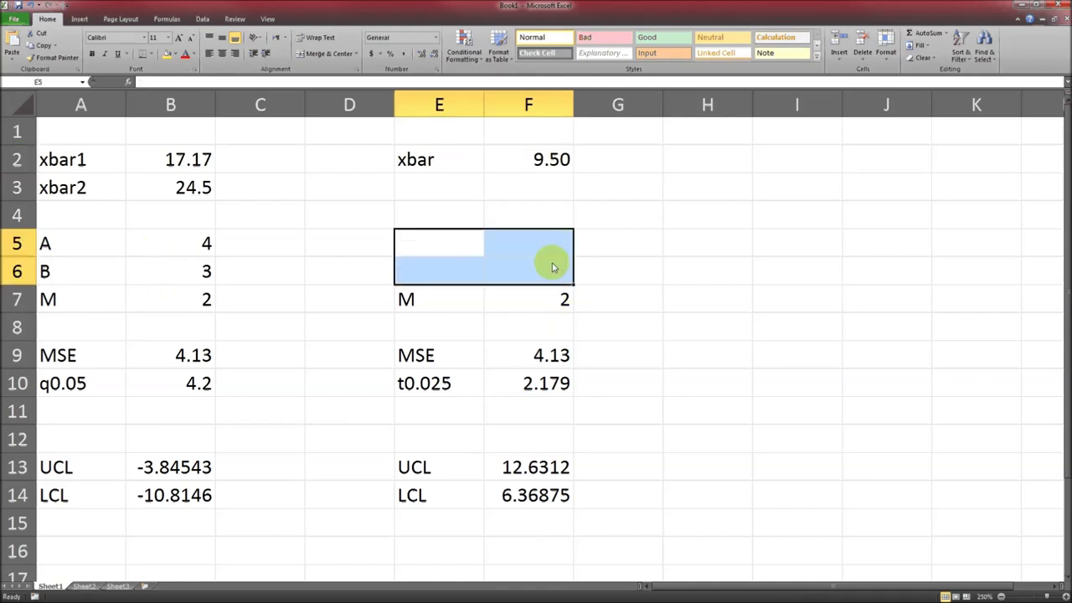
click(553, 306)
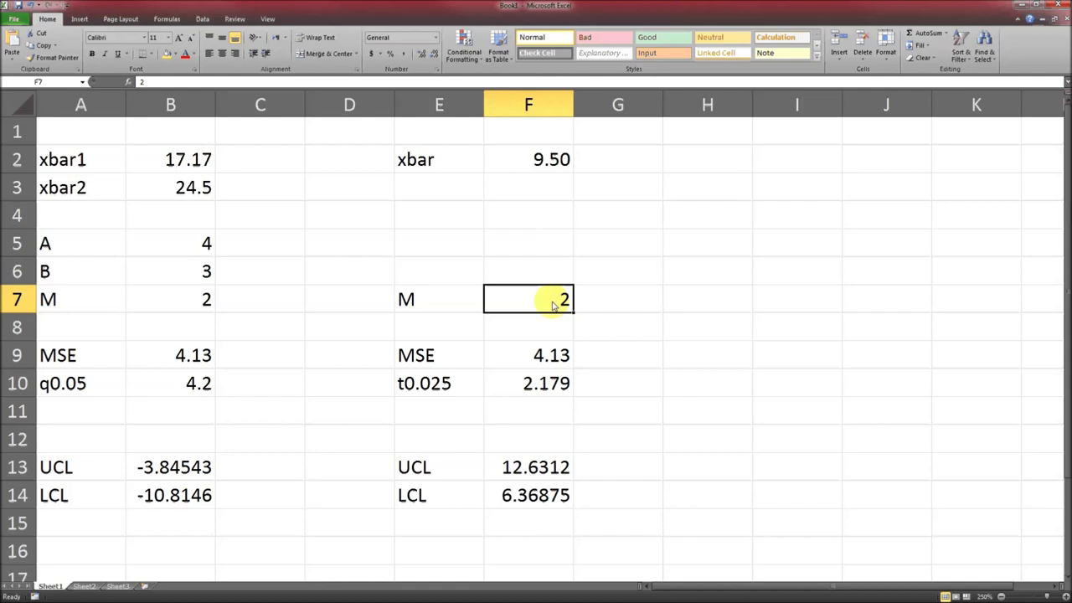
click(520, 366)
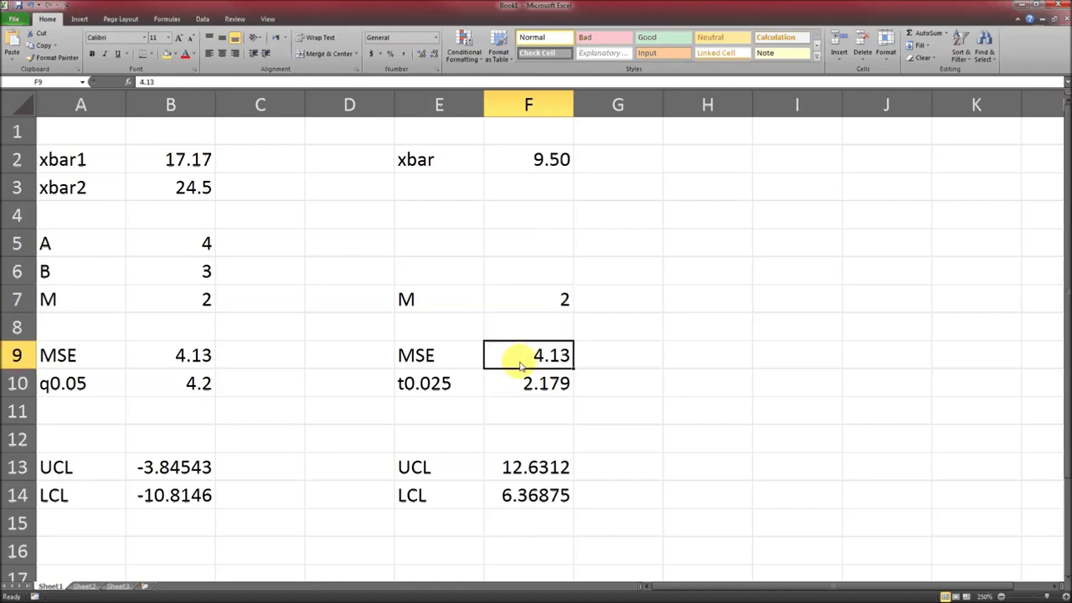
click(513, 391)
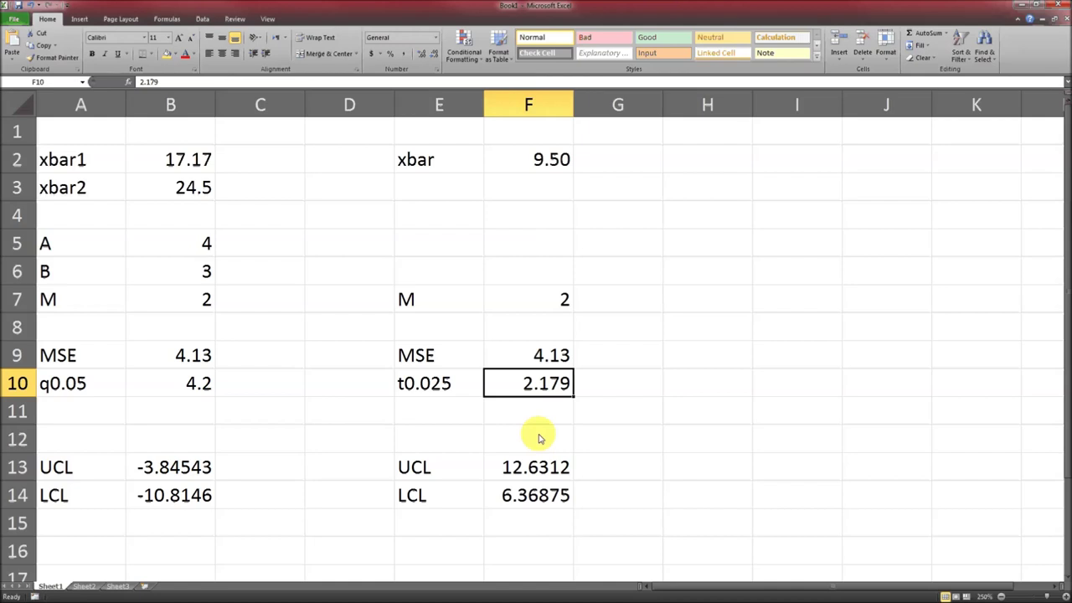
Examine the UCL formula in F13 and the LCL formula in F14, and return to the ANOVA output in IrfanView
click(523, 474)
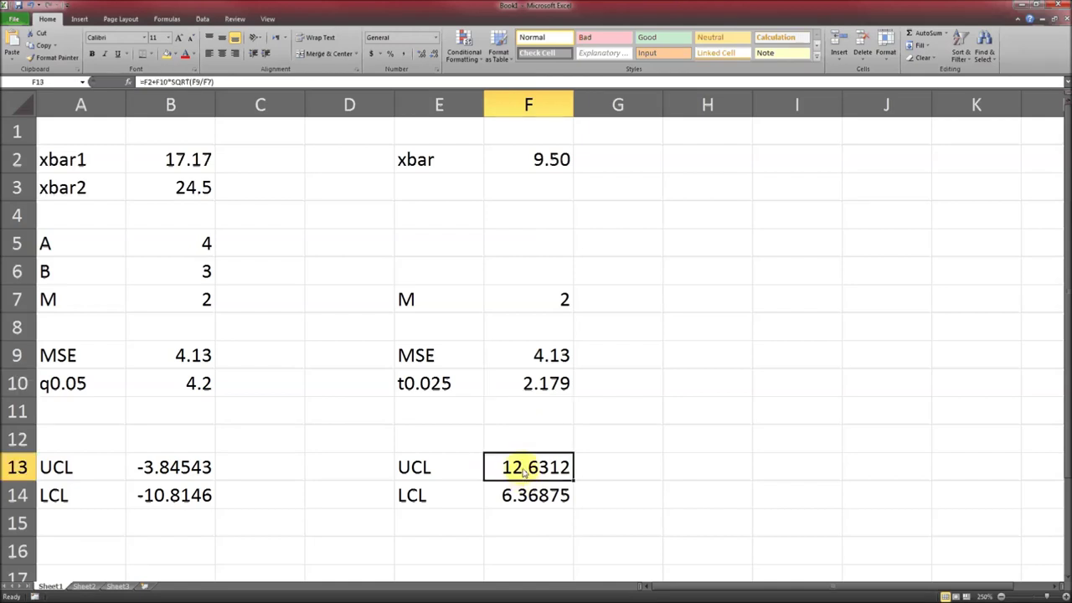
double_click(523, 471)
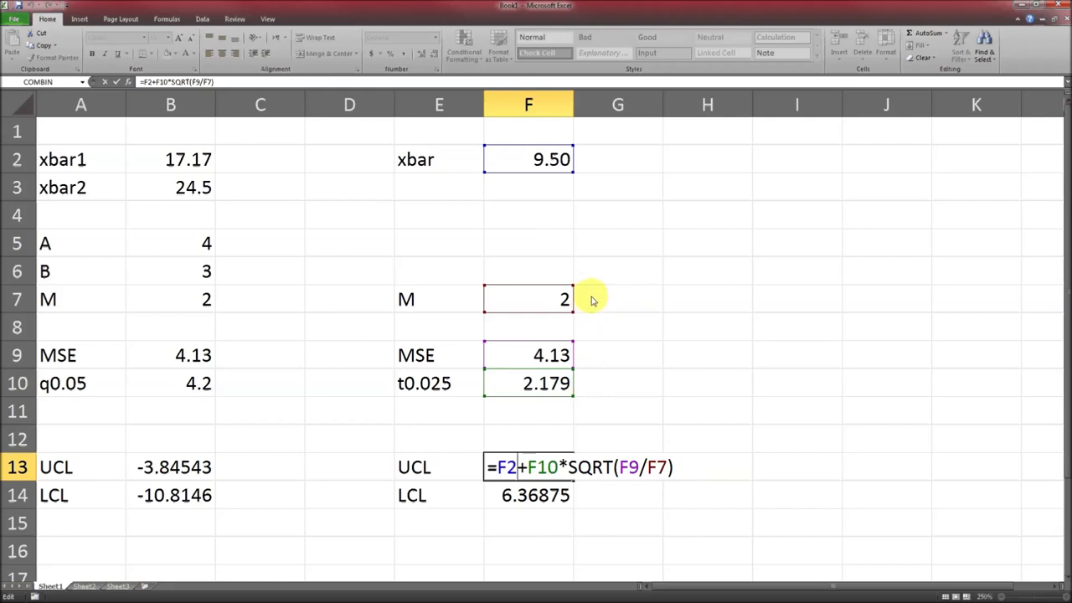
key(ctrl+Return)
click(498, 495)
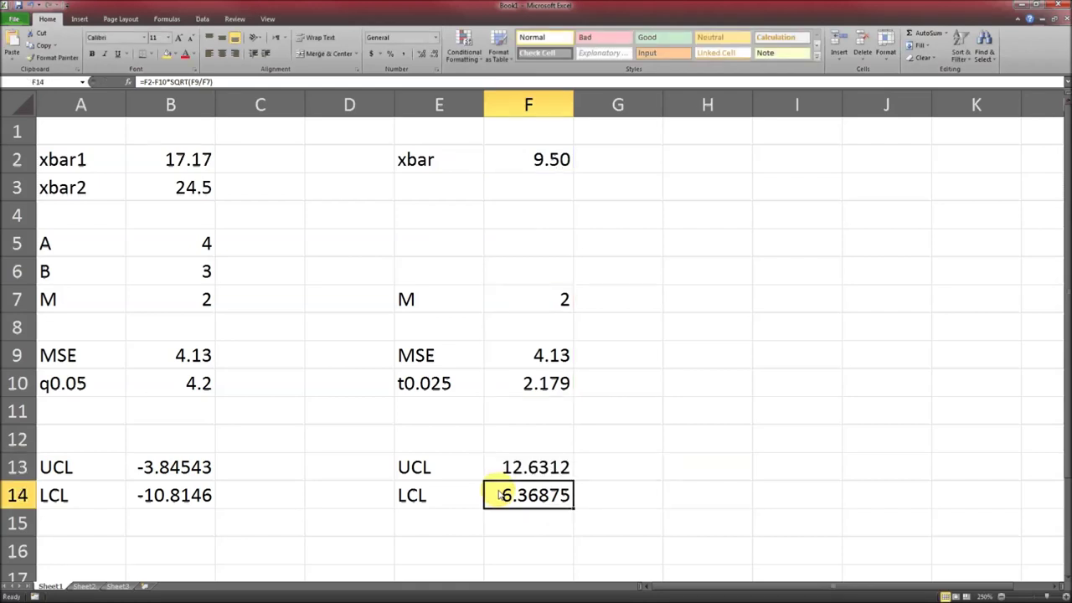
double_click(499, 495)
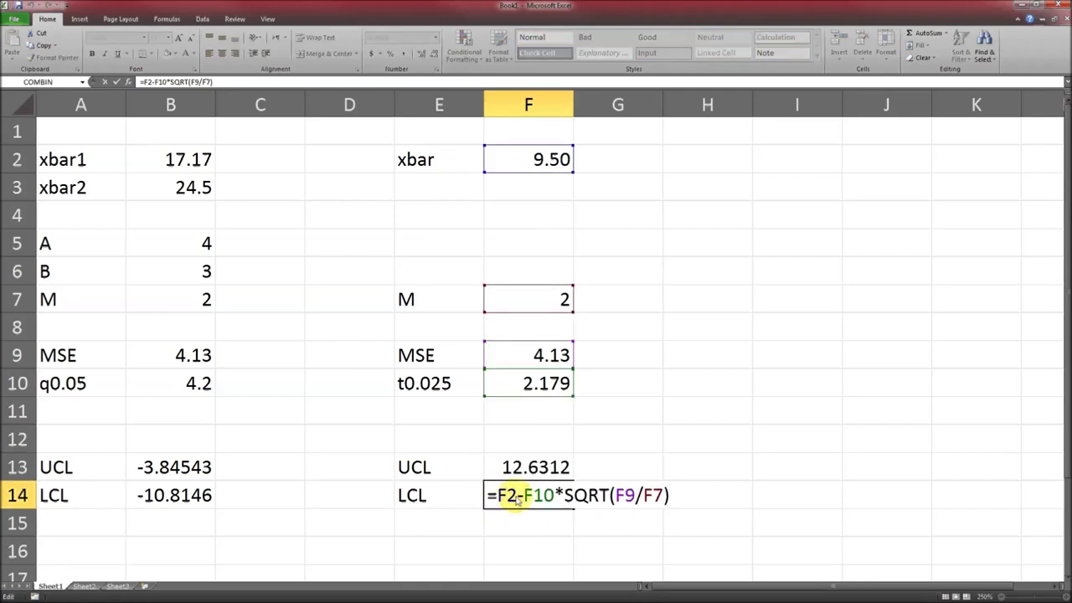
click(517, 496)
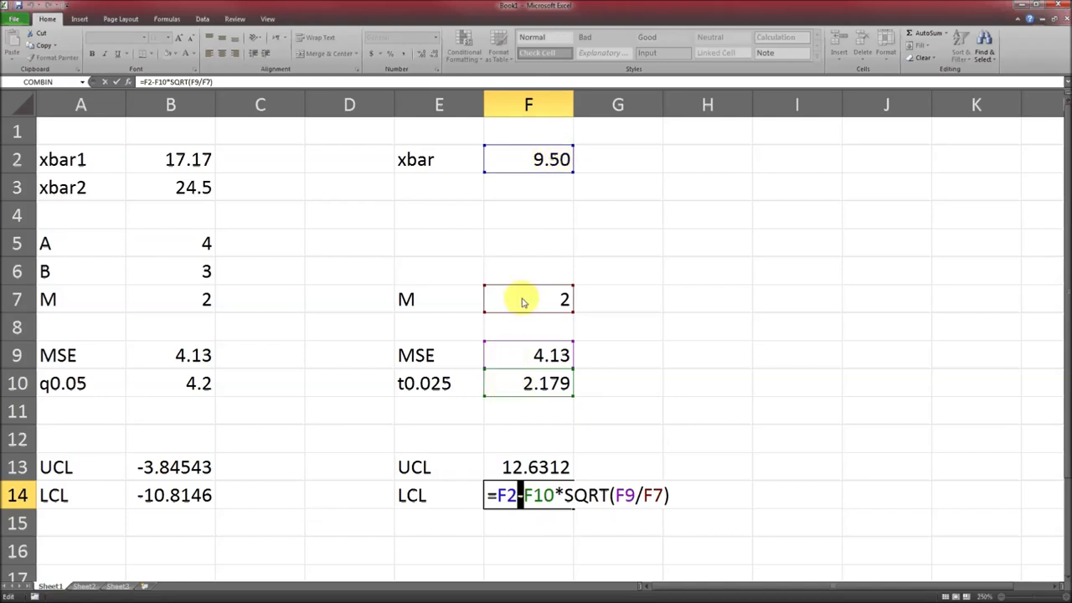
key(ctrl+Return)
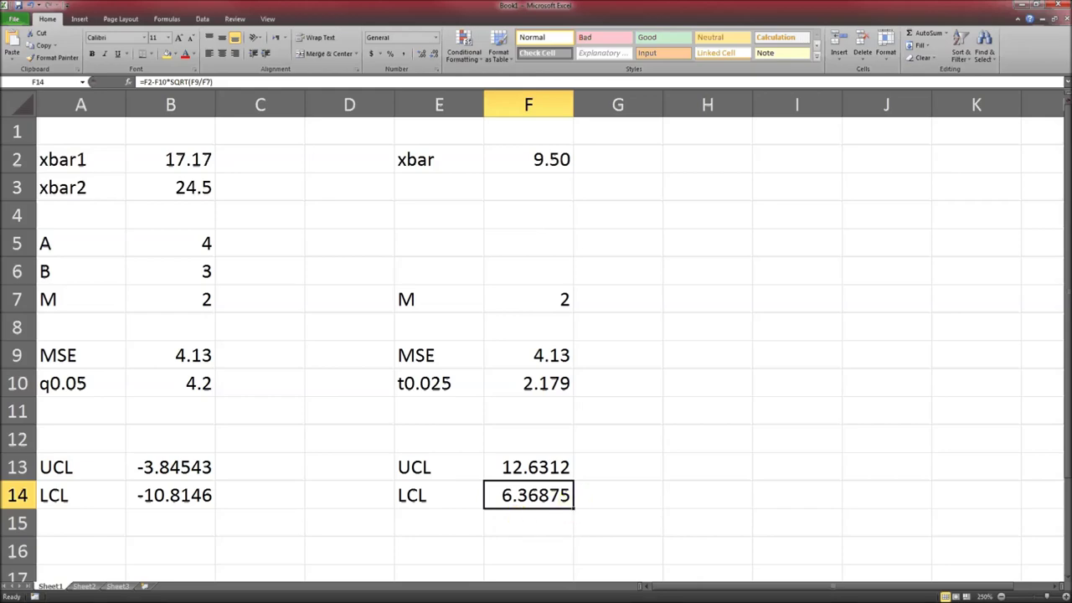
key(alt+Tab)
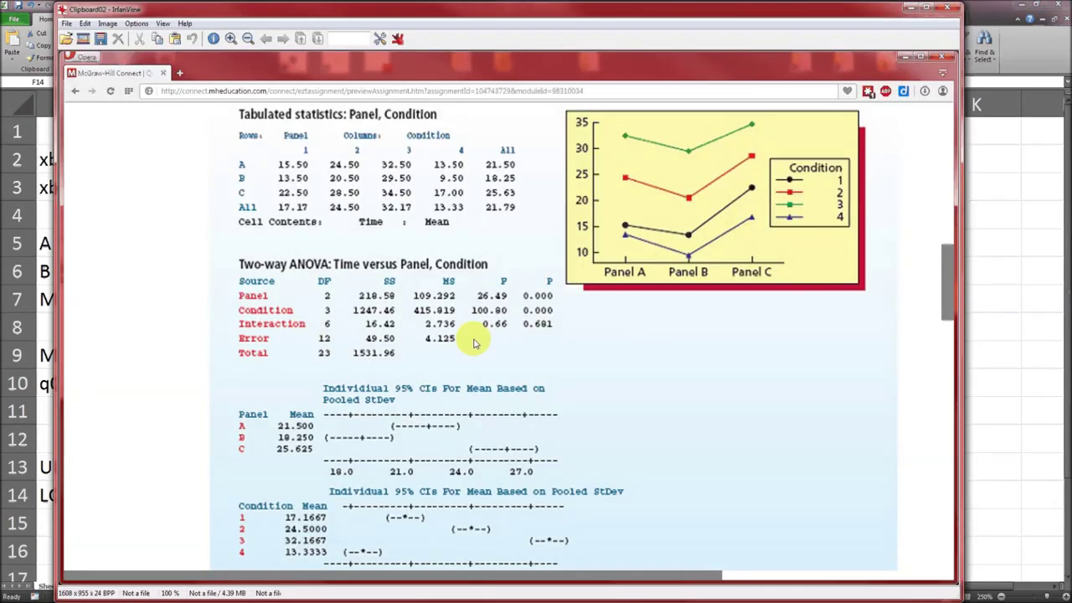